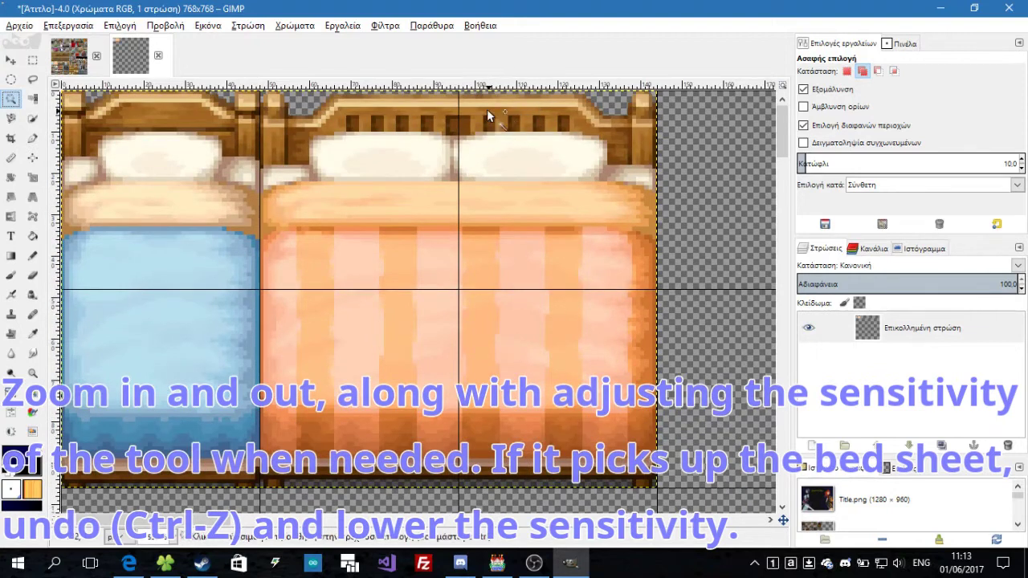
# Add the double bed's headboard slats, rails and posts to the selection with Fuzzy Select, raising the threshold to 15
pyautogui.click(488, 105)
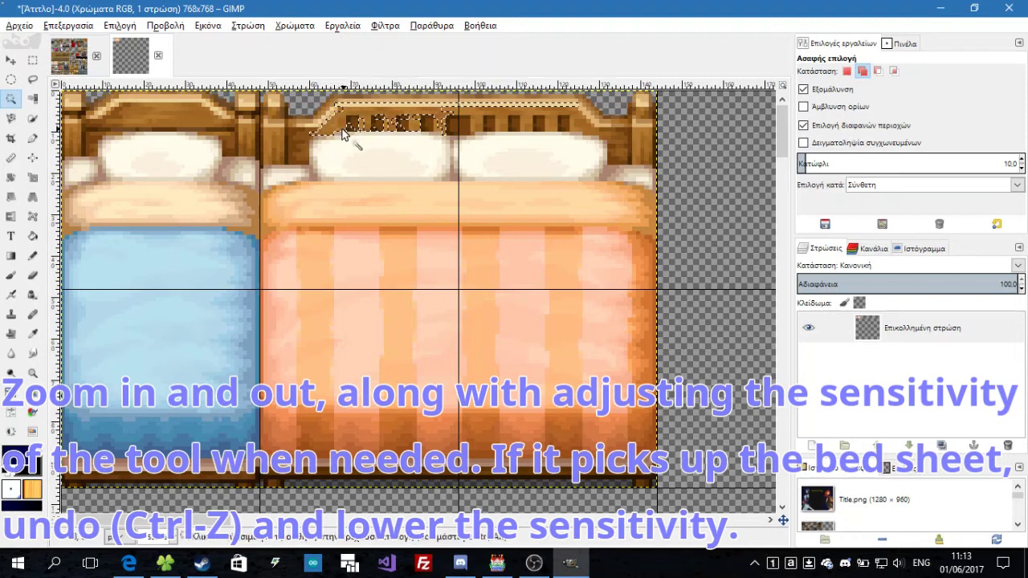
pyautogui.click(274, 145)
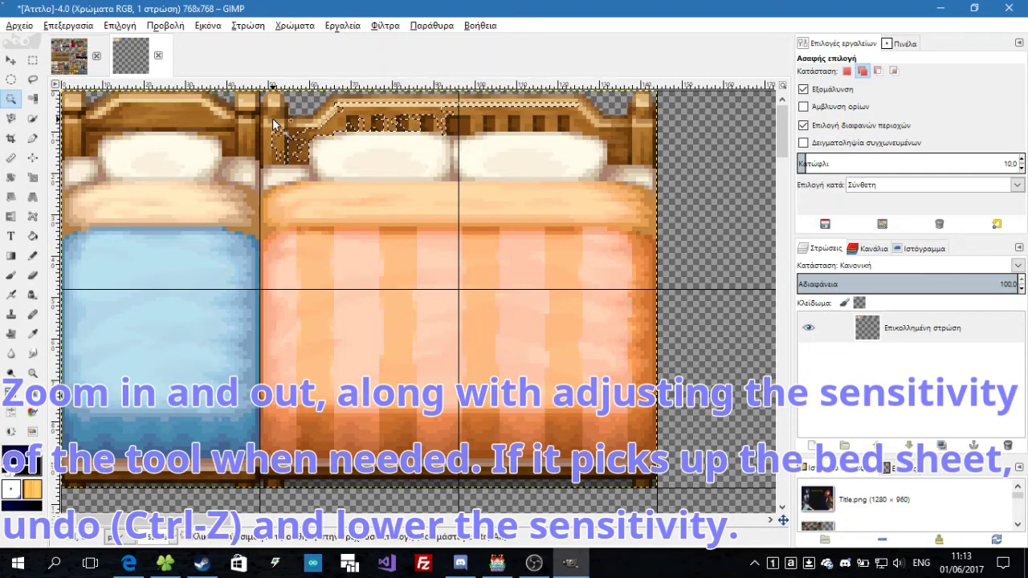
pyautogui.click(275, 103)
pyautogui.moveTo(275, 103); pyautogui.dragTo(276, 104)
pyautogui.click(520, 120)
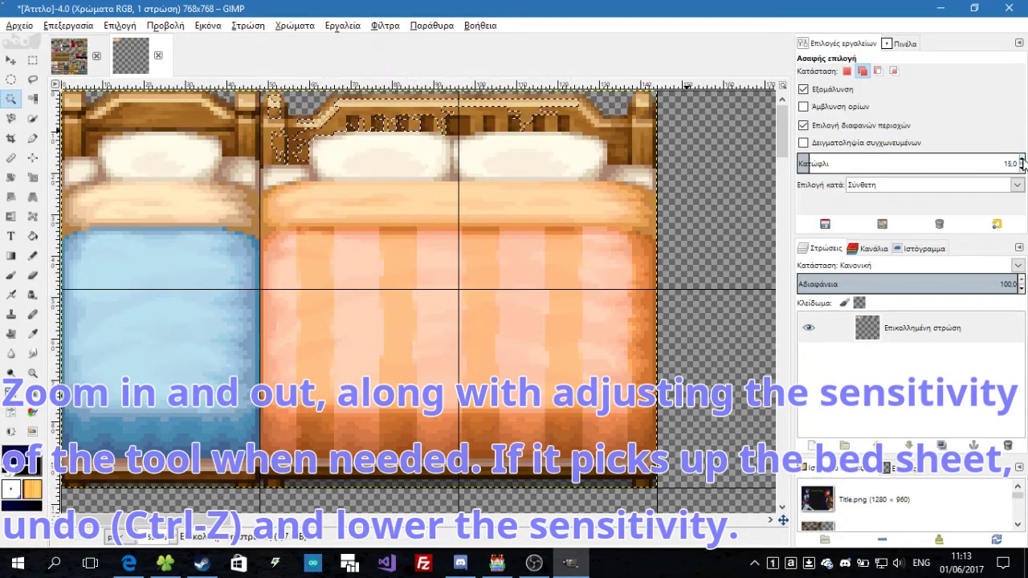
pyautogui.click(552, 130)
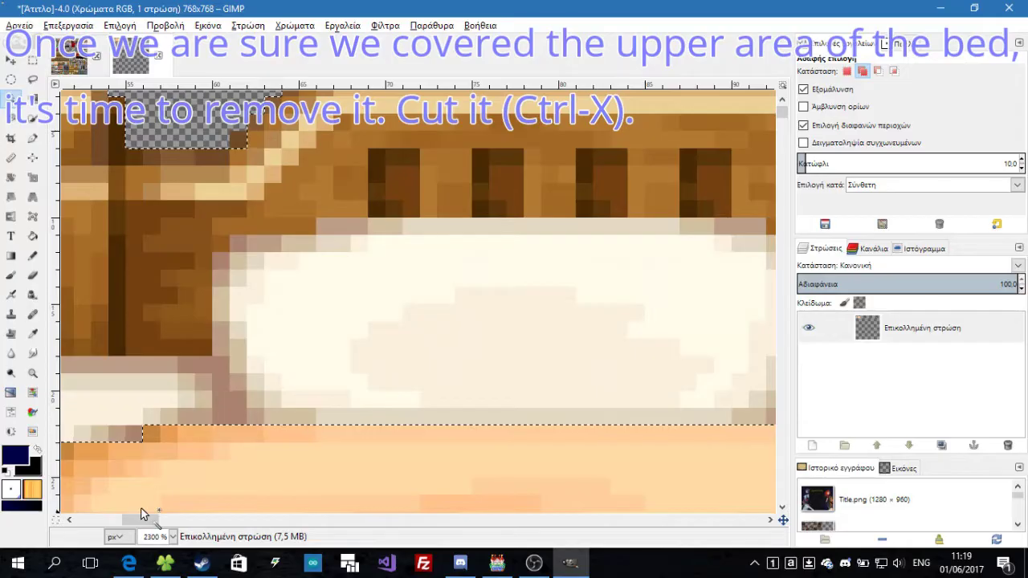
# Cut the selected headboards and pillows from both beds
pyautogui.keyDown('ctrl'); pyautogui.scroll(-5, 140, 514); pyautogui.keyUp('ctrl')
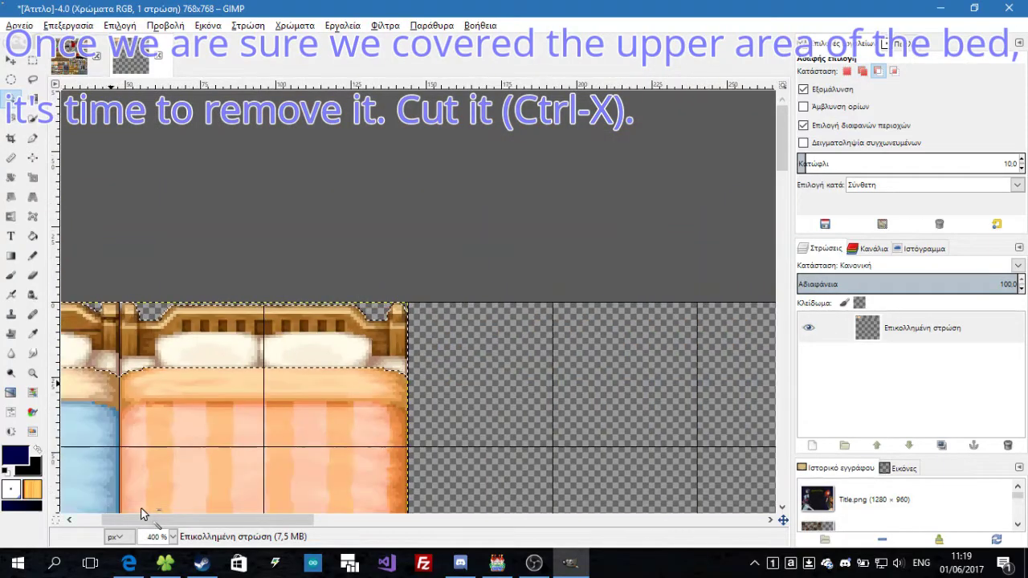
pyautogui.keyDown('ctrl'); pyautogui.scroll(-2, 140, 514); pyautogui.keyUp('ctrl')
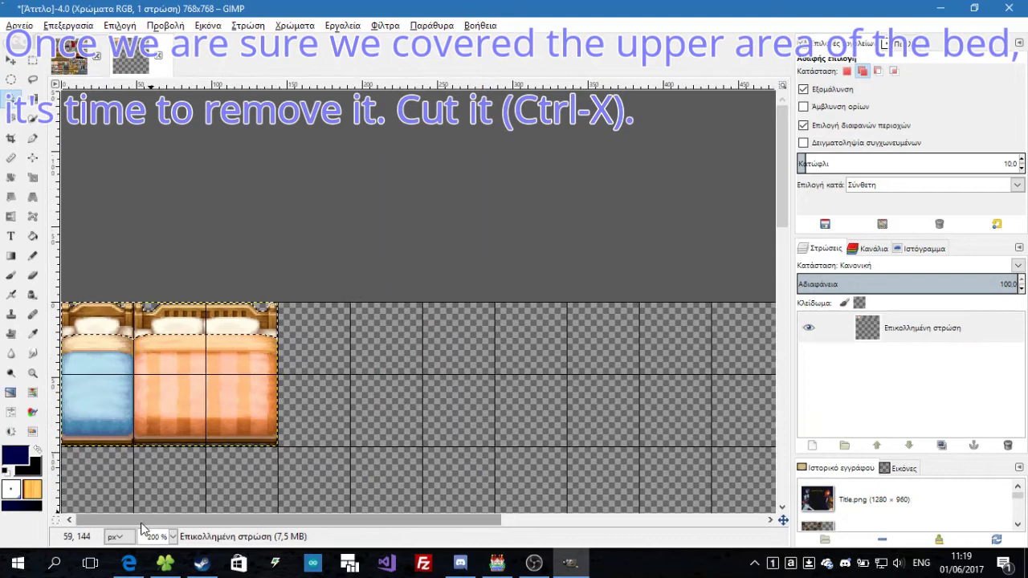
pyautogui.moveTo(778, 150)
pyautogui.mouseDown()
pyautogui.moveTo(779, 168)
pyautogui.moveTo(779, 145)
pyautogui.mouseUp()
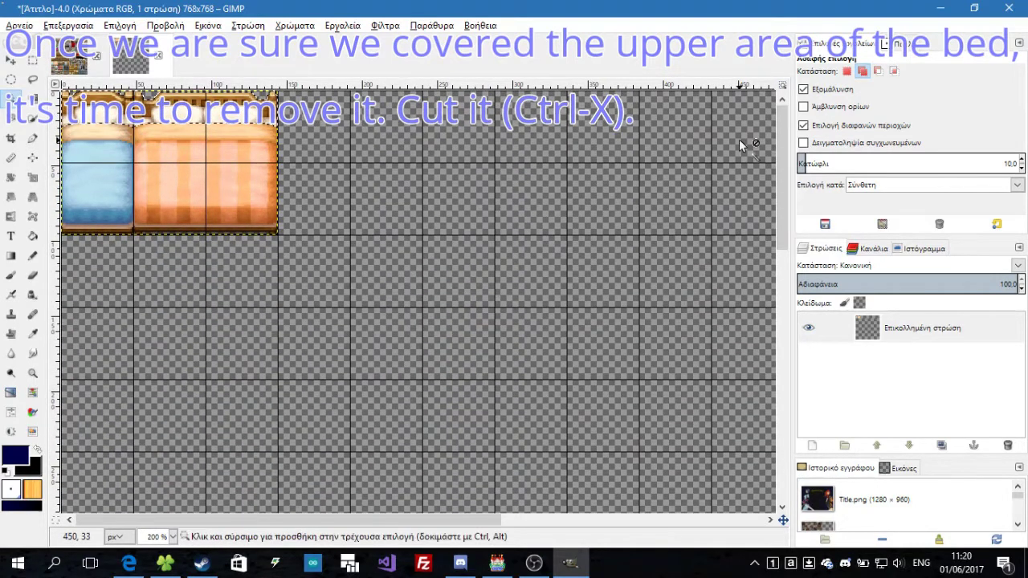
pyautogui.press('ctrl')
pyautogui.hotkey('ctrl', 'x')
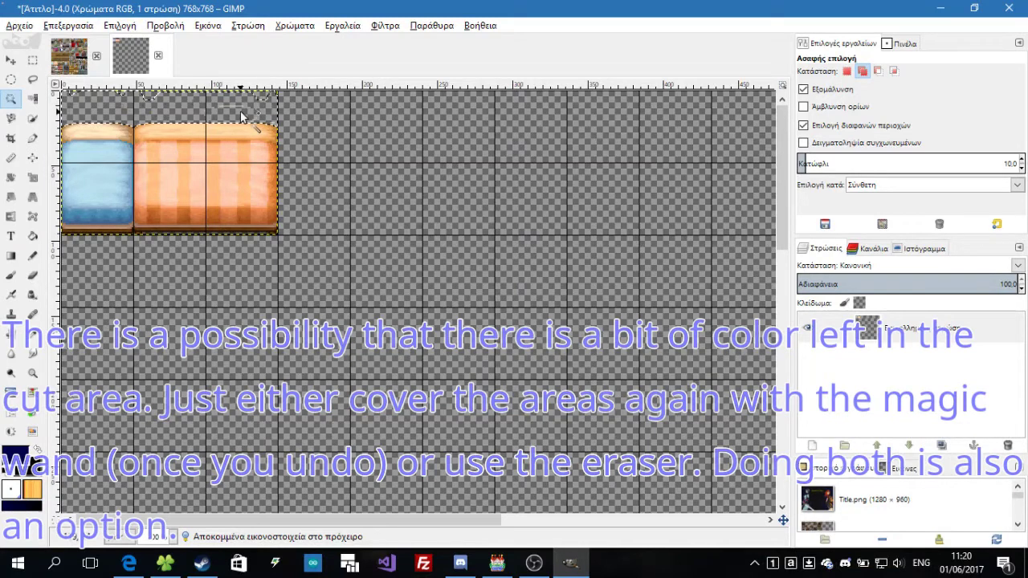
# Check the cut area above the bed sheets for leftover pixels and undo the cut
pyautogui.scroll(2, 240, 115)
pyautogui.scroll(1, 240, 110)
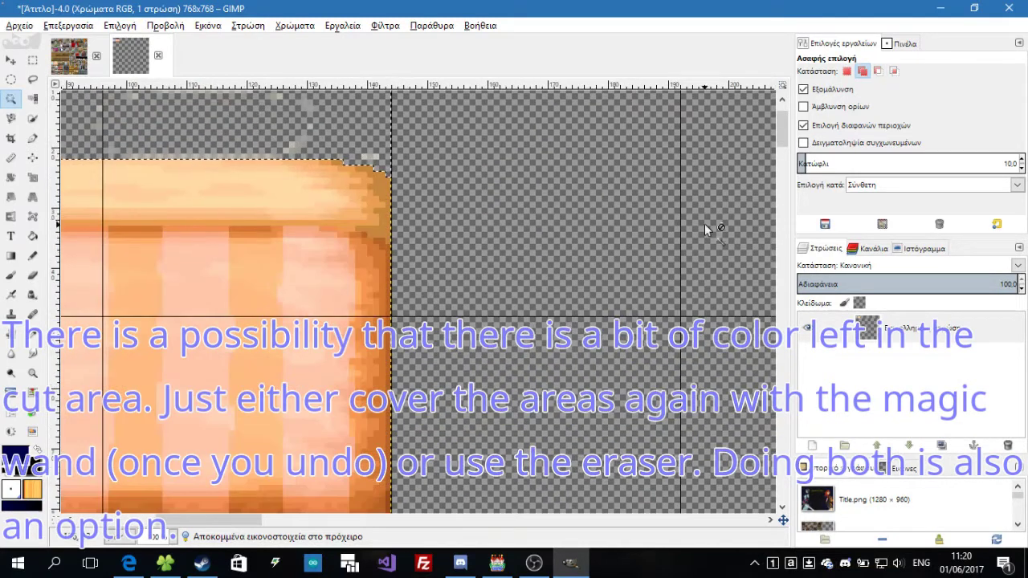
pyautogui.scroll(2, 780, 124)
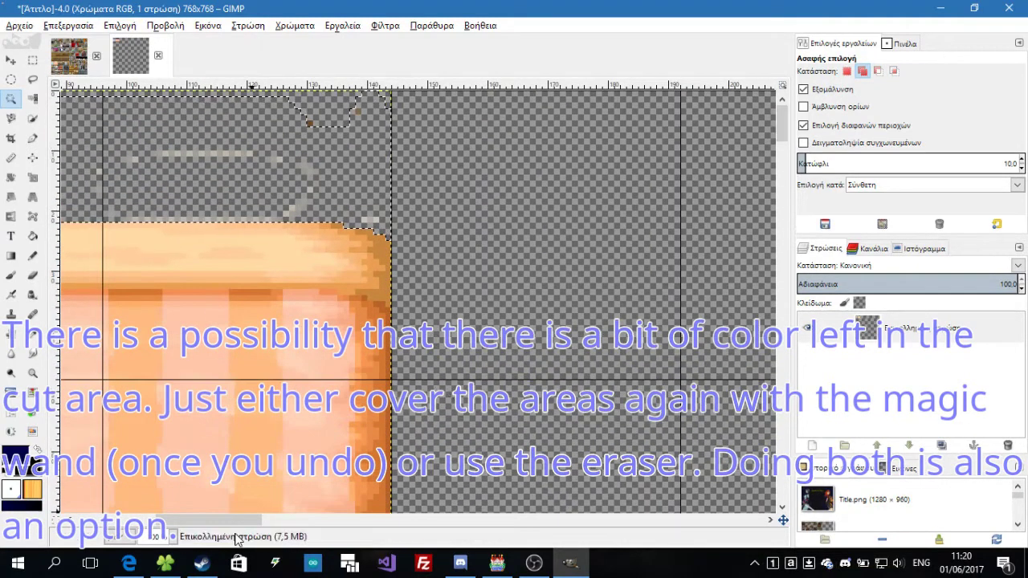
pyautogui.hscroll(-3, 204, 528)
pyautogui.hscroll(-4, 204, 527)
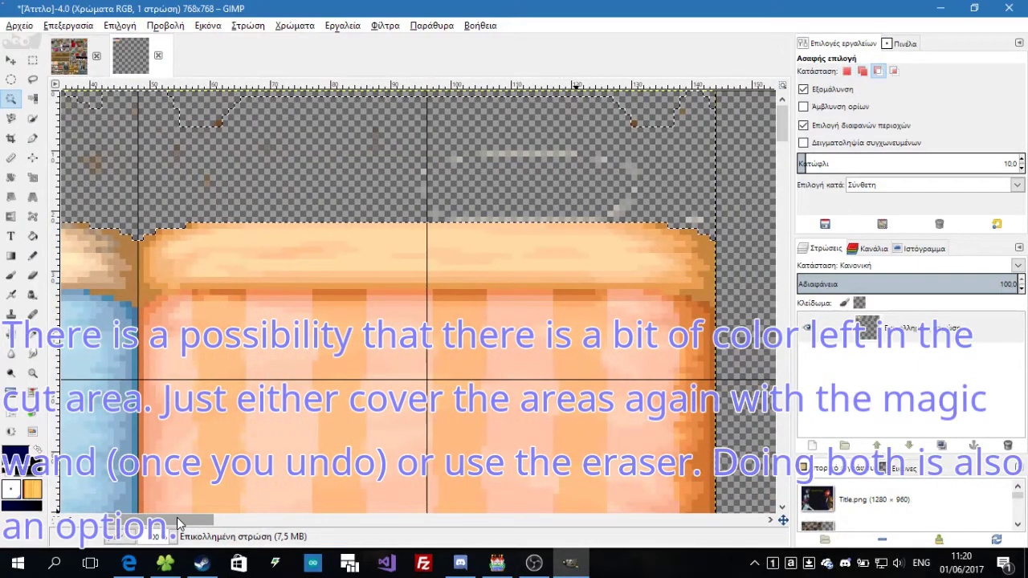
pyautogui.hotkey('ctrl', 'z')
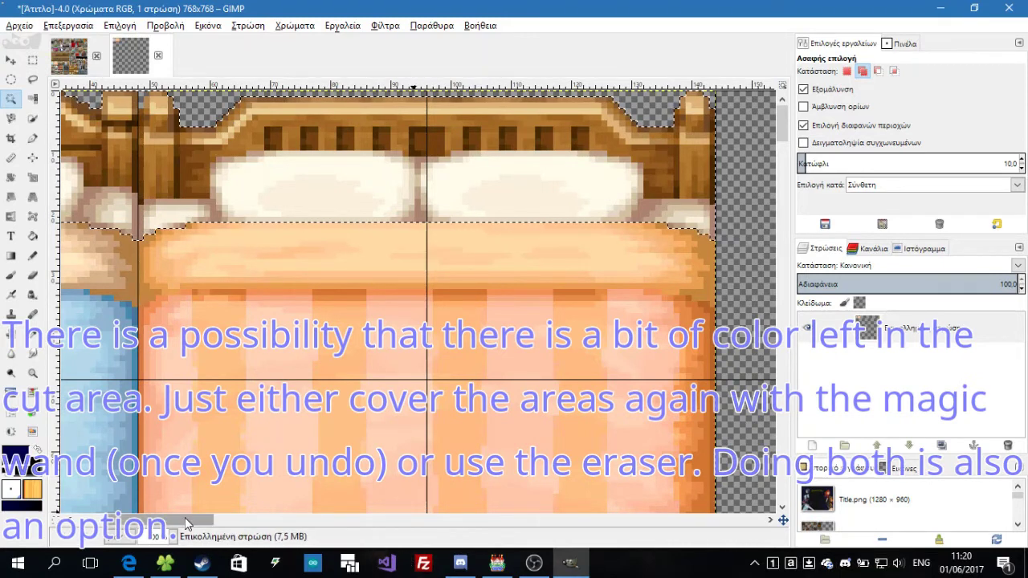
# Add the missed edge of the double bed's second pillow to the selection and cut the headboards and pillows
pyautogui.moveTo(185, 523); pyautogui.dragTo(153, 522)
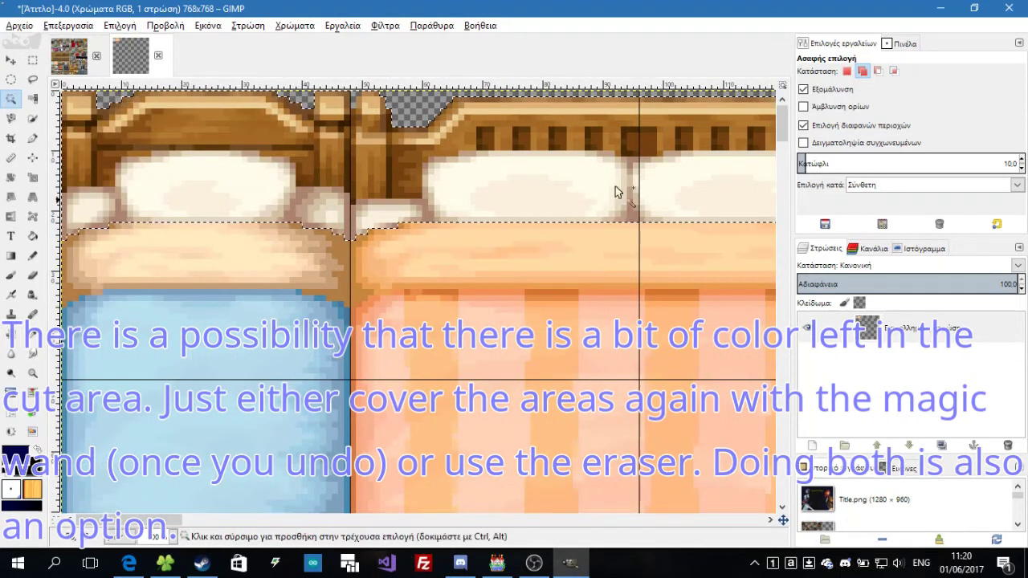
pyautogui.moveTo(704, 166); pyautogui.dragTo(722, 154)
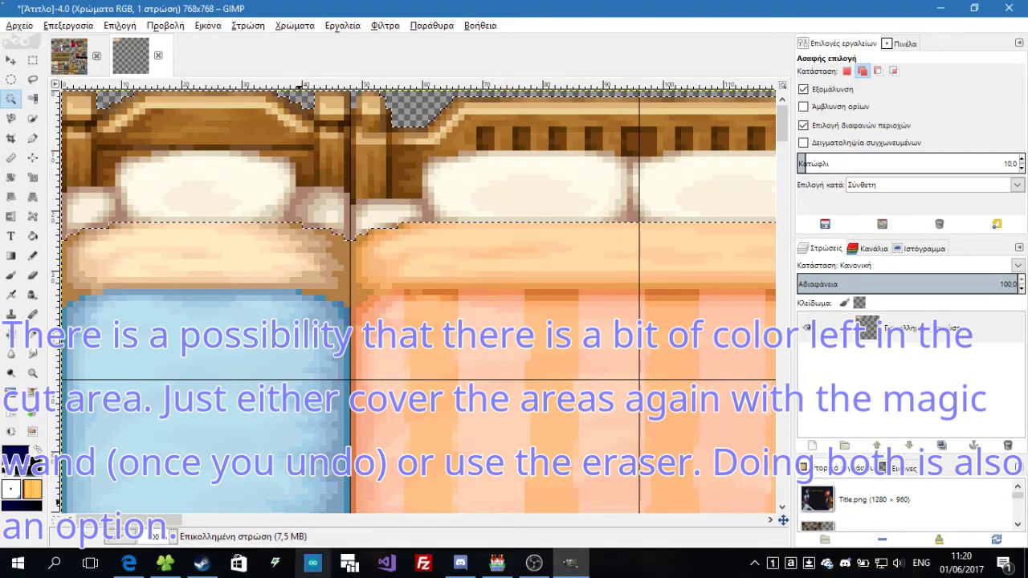
pyautogui.moveTo(161, 522); pyautogui.dragTo(203, 527)
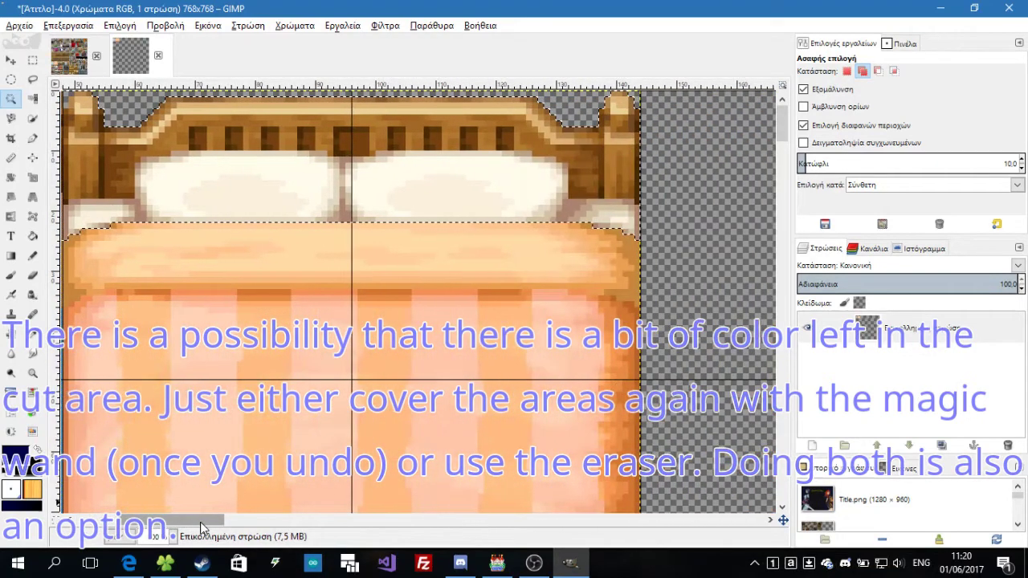
pyautogui.press('ctrl')
pyautogui.hotkey('ctrl', 'x')
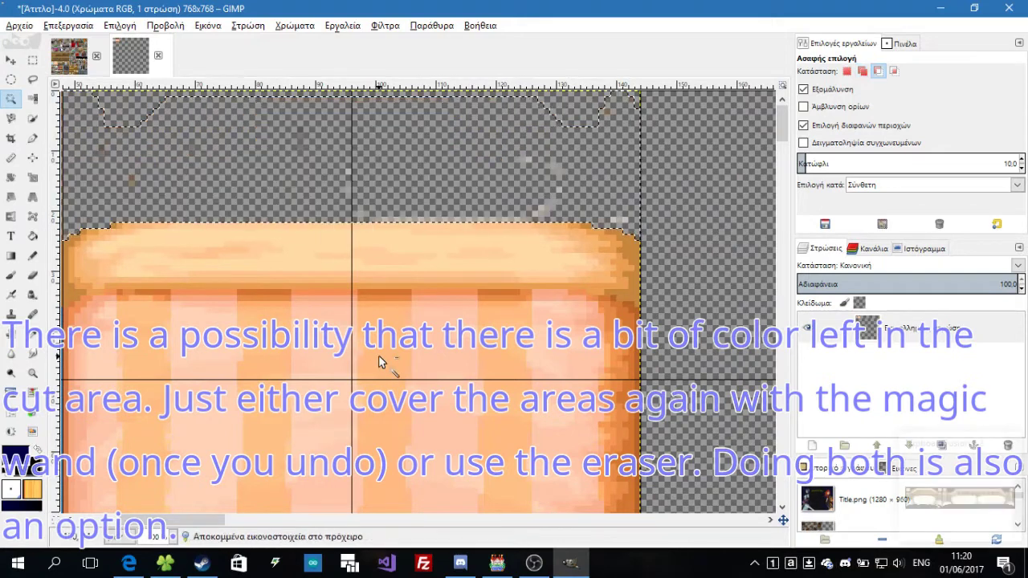
# Set the Eraser size to 8 to clear the leftover pixels above the bed sheets
pyautogui.hotkey('shift', 'ctrl', 'j')
pyautogui.click(331, 277)
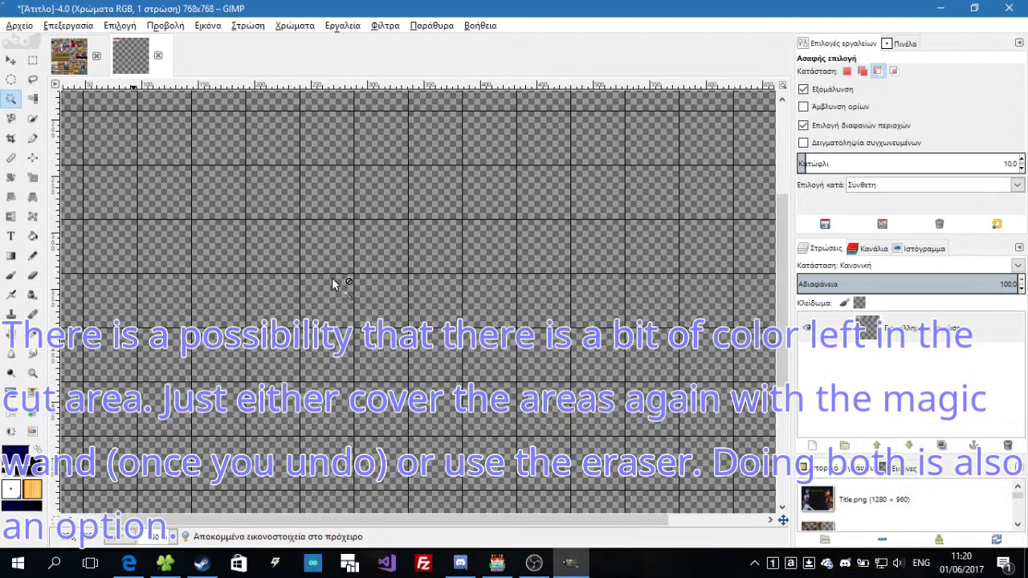
pyautogui.moveTo(782, 243); pyautogui.dragTo(773, 125)
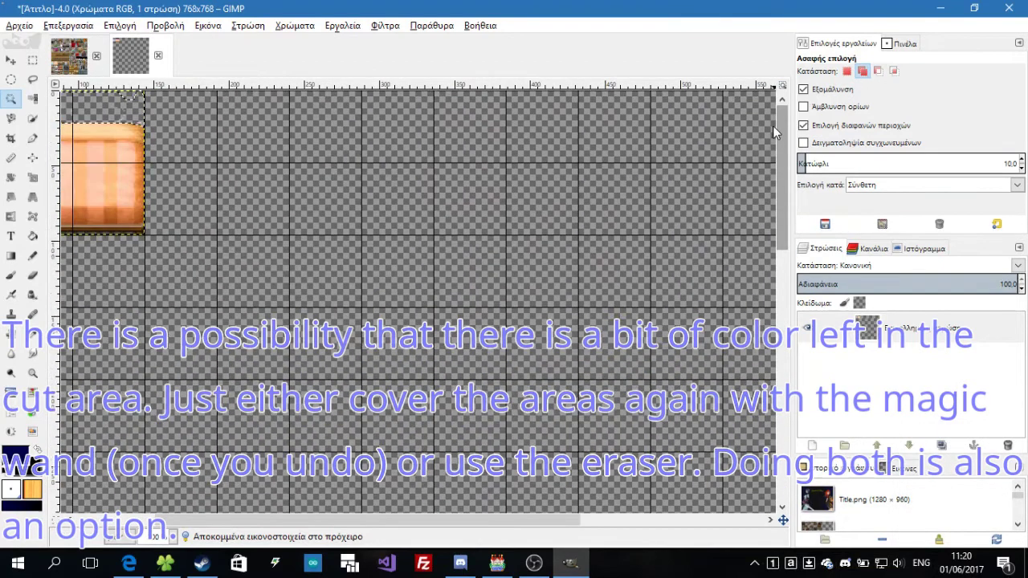
pyautogui.moveTo(342, 519); pyautogui.dragTo(226, 517)
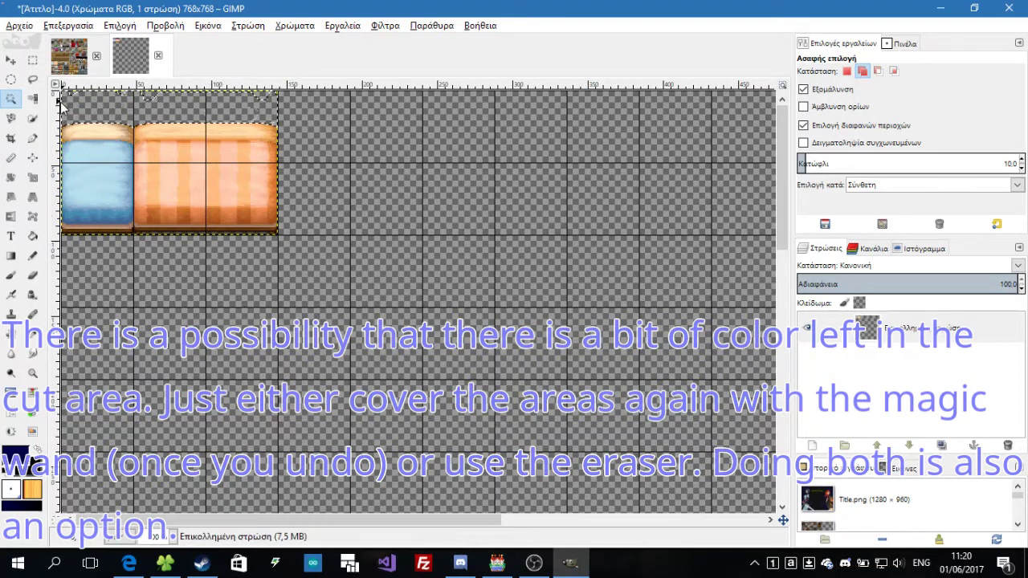
pyautogui.click(32, 274)
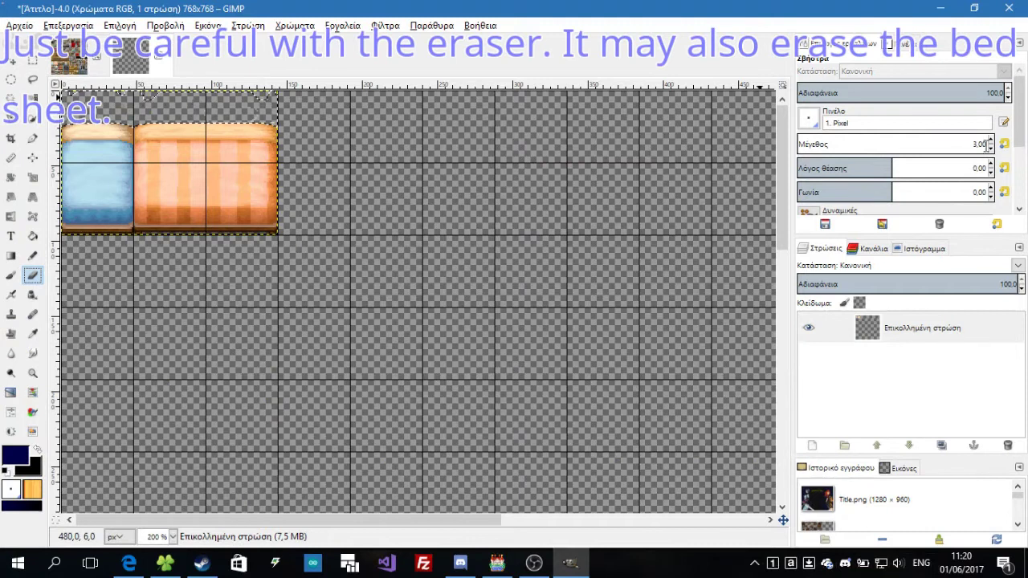
pyautogui.click(992, 141)
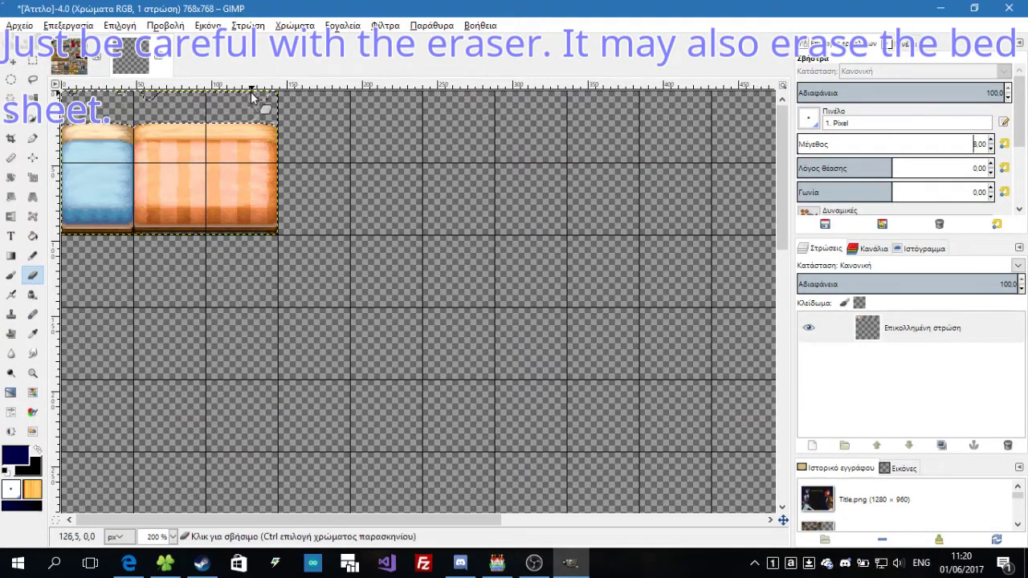
pyautogui.scroll(6, 241, 111)
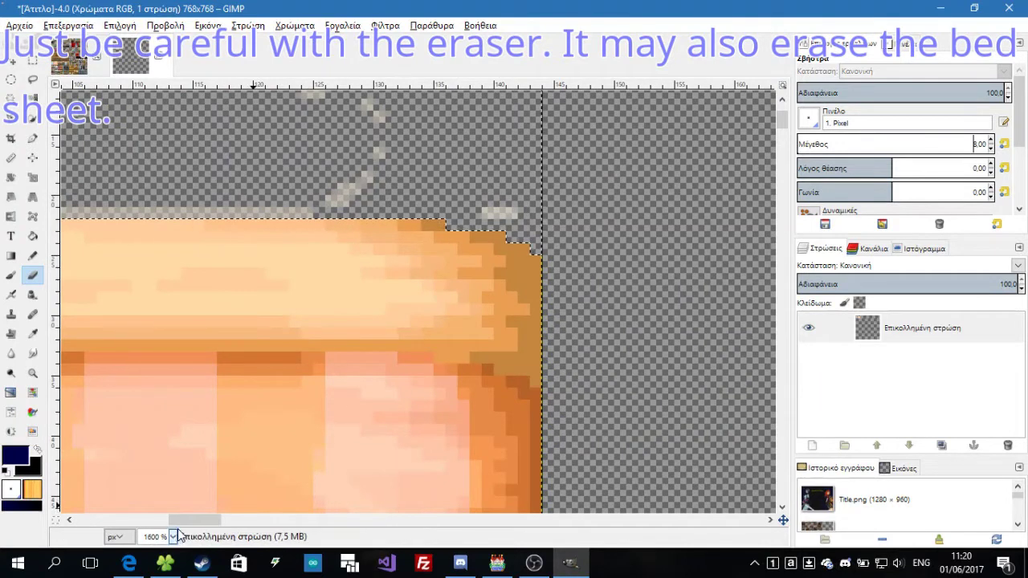
pyautogui.moveTo(179, 521); pyautogui.dragTo(86, 521)
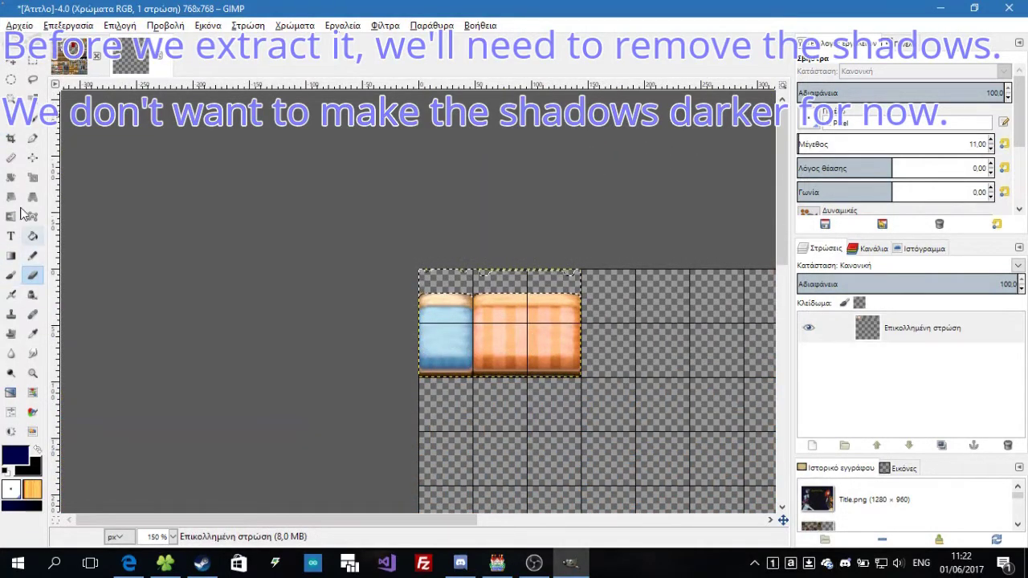
# Add the shadows under the double bed and between the two beds to the selection with Fuzzy Select
pyautogui.click(11, 97)
pyautogui.scroll(4, 504, 431)
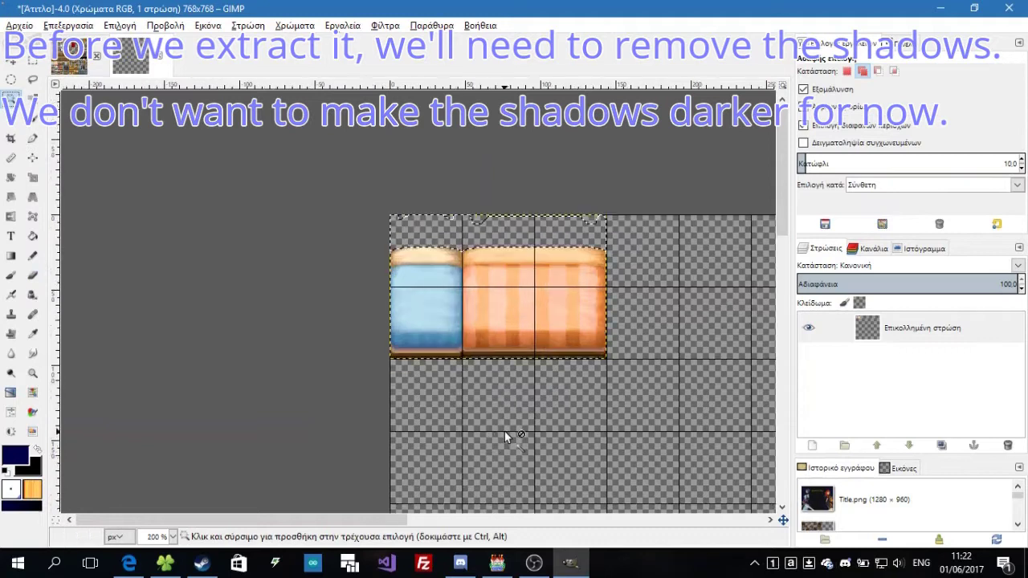
pyautogui.scroll(1, 505, 430)
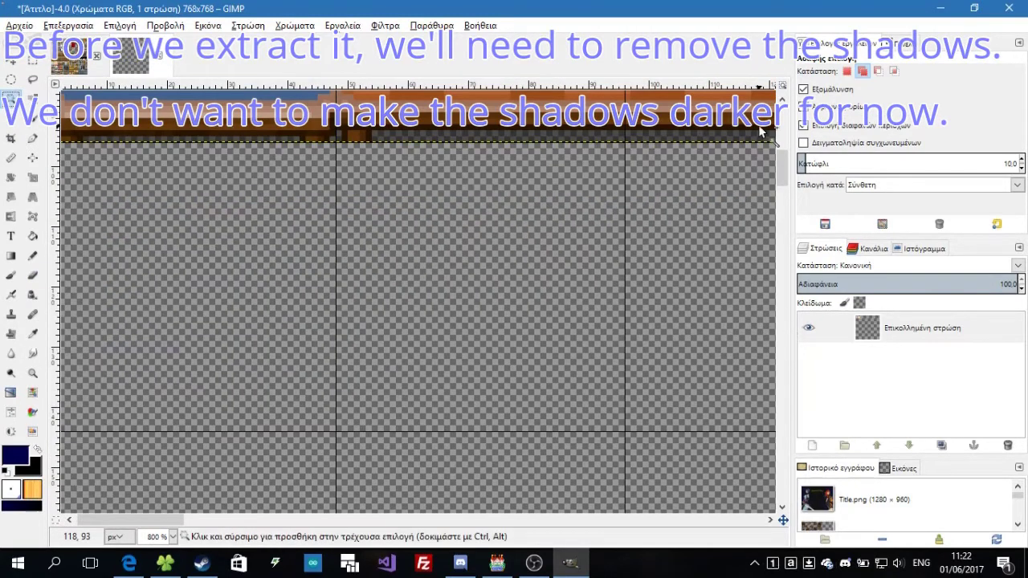
pyautogui.moveTo(787, 174); pyautogui.dragTo(786, 156)
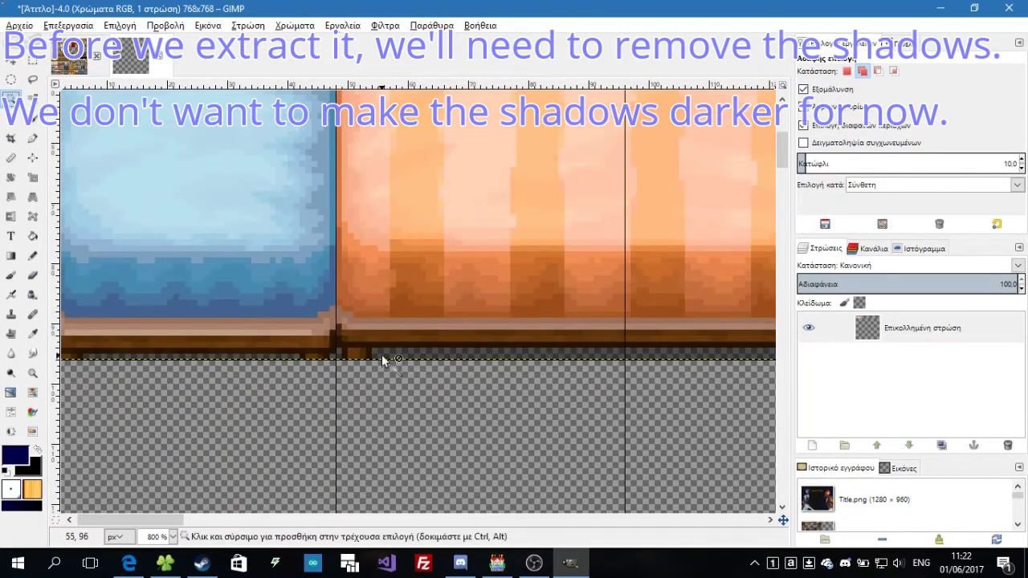
pyautogui.click(436, 355)
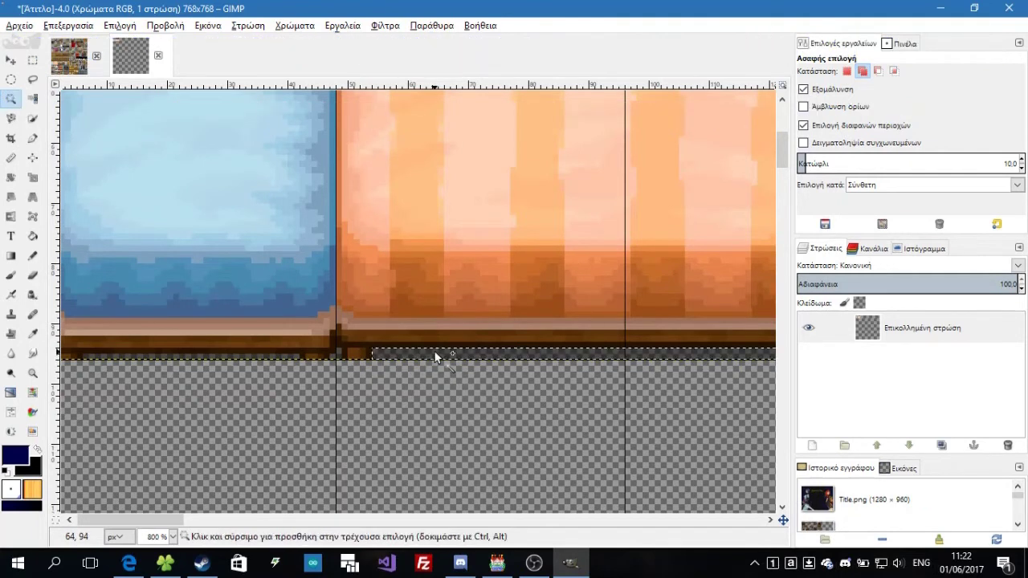
pyautogui.moveTo(135, 520); pyautogui.dragTo(210, 520)
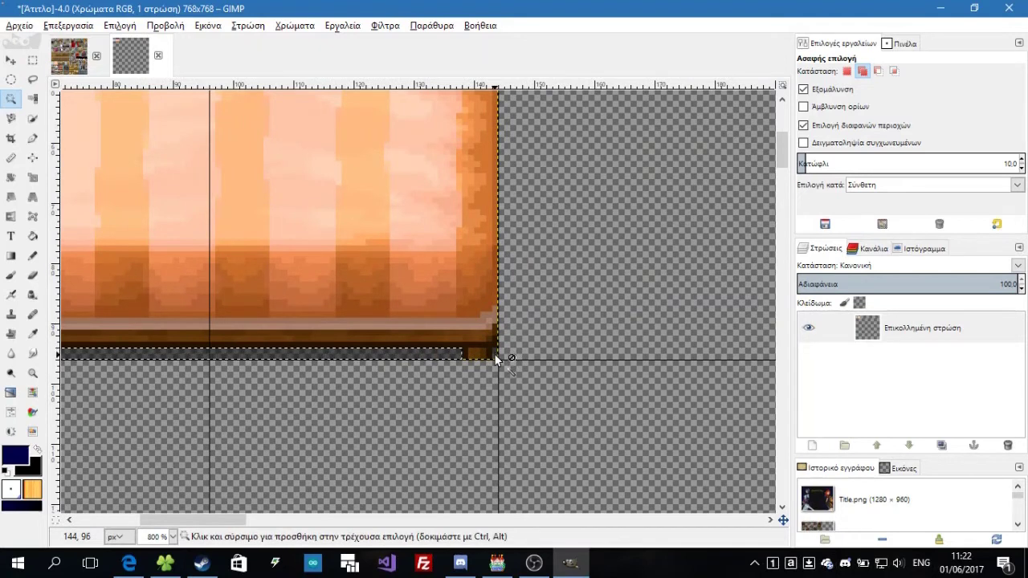
pyautogui.press('ctrl')
pyautogui.scroll(4, 494, 354)
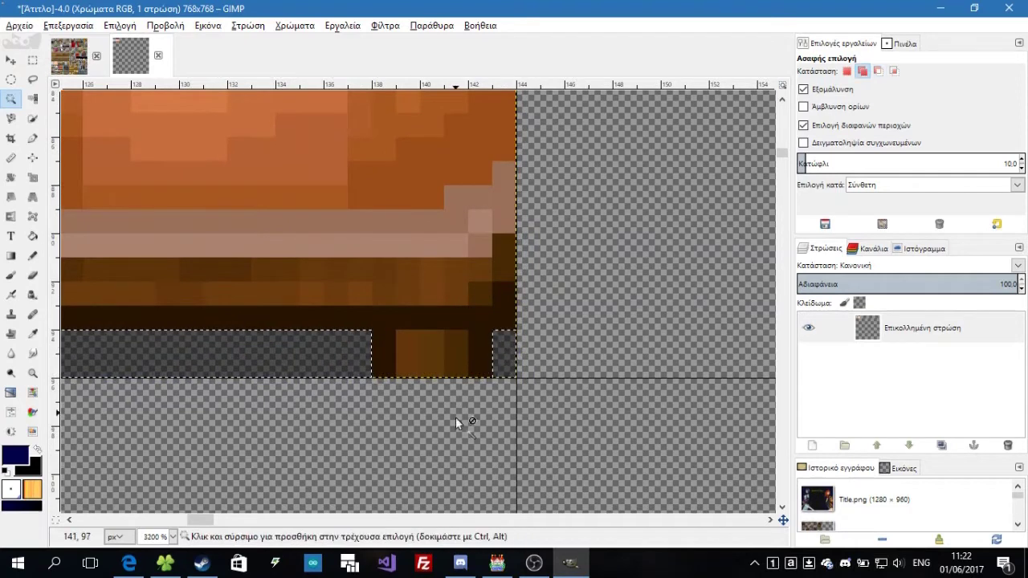
pyautogui.moveTo(207, 518); pyautogui.dragTo(123, 512)
pyautogui.click(396, 354)
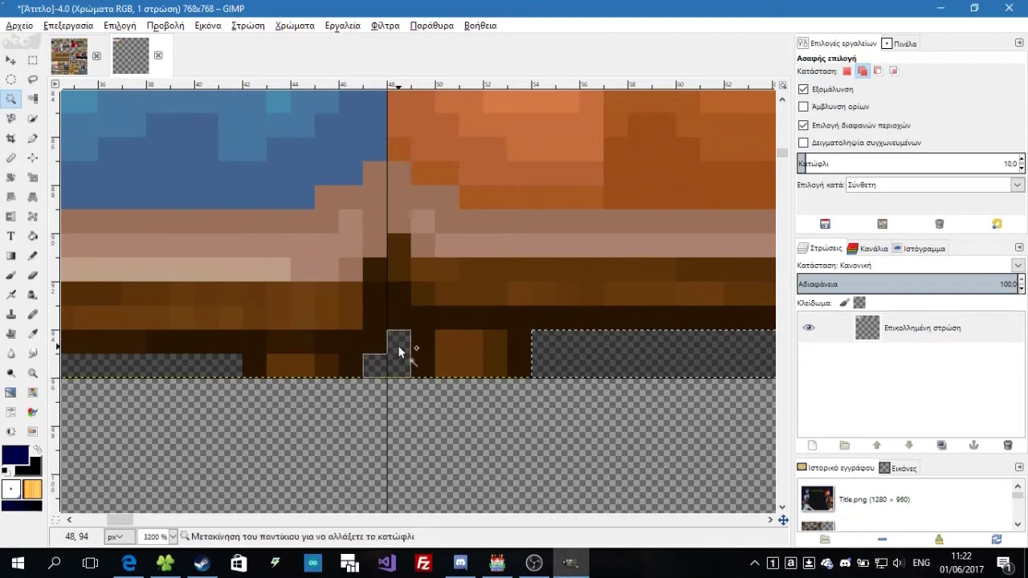
# Add the shadow pieces under the blue bed to the selection and cut all the selected shadows
pyautogui.moveTo(130, 520); pyautogui.dragTo(98, 520)
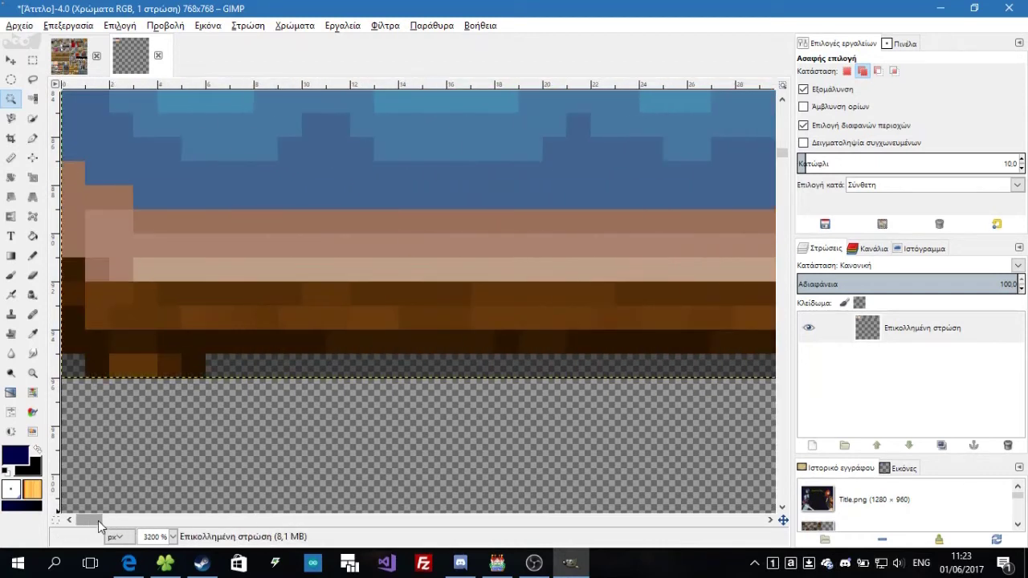
pyautogui.click(263, 367)
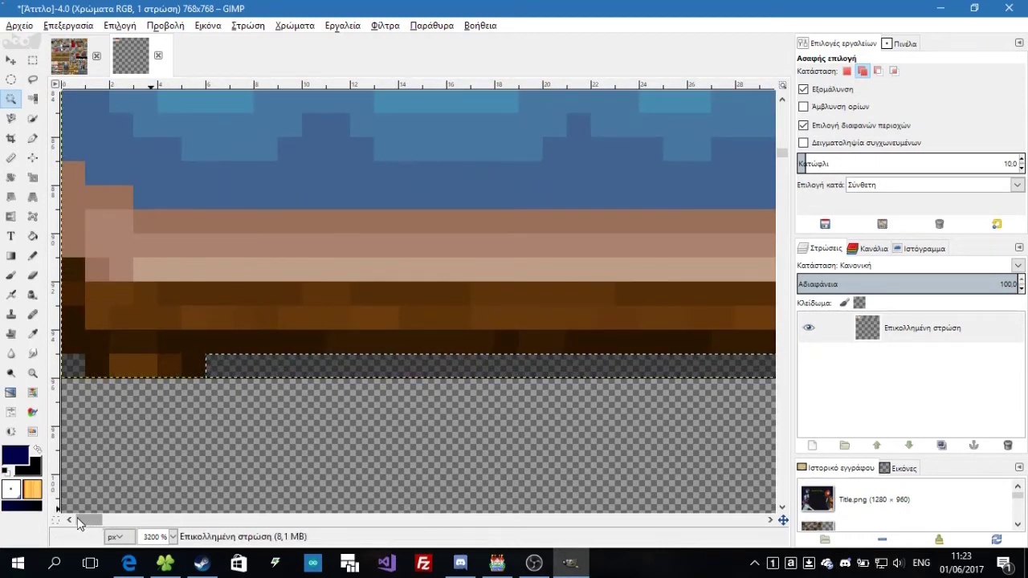
pyautogui.click(73, 363)
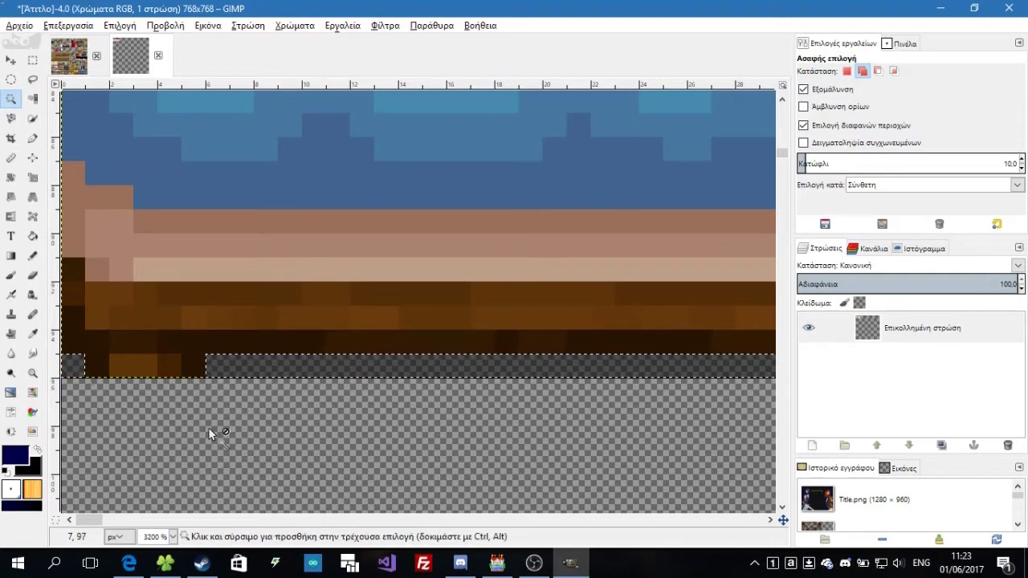
pyautogui.moveTo(80, 520); pyautogui.dragTo(118, 518)
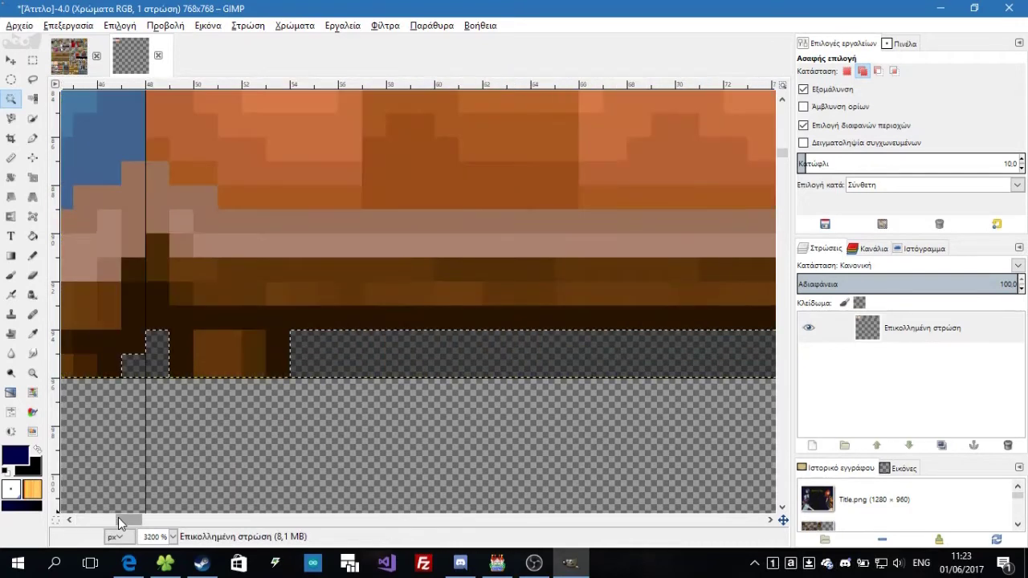
pyautogui.keyDown('ctrl'); pyautogui.click(287, 444); pyautogui.keyUp('ctrl')
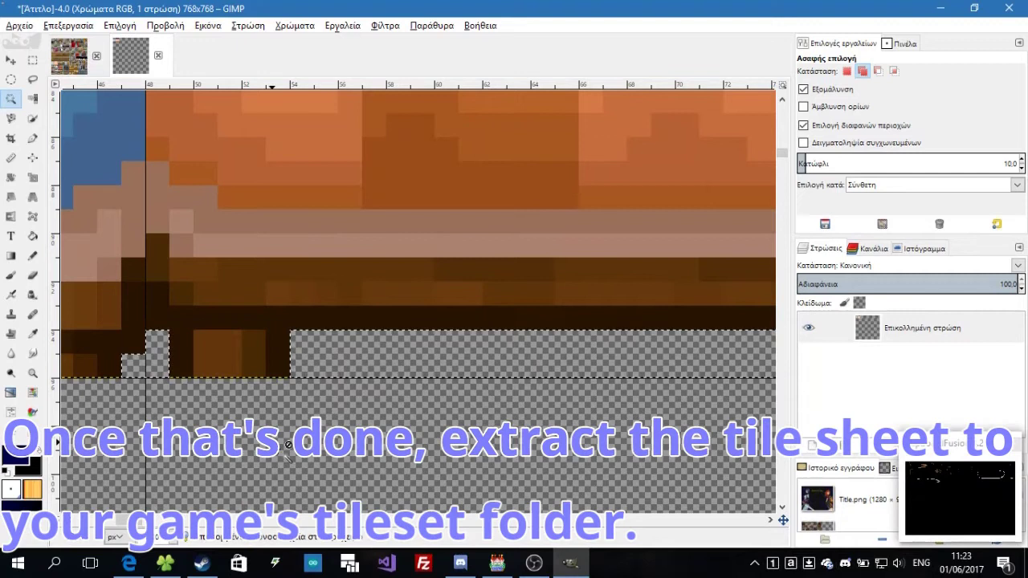
# Export the bed-sheet image as Inside_D.png to the game's img/tilesets folder, replacing the existing file
pyautogui.scroll(-6, 288, 444)
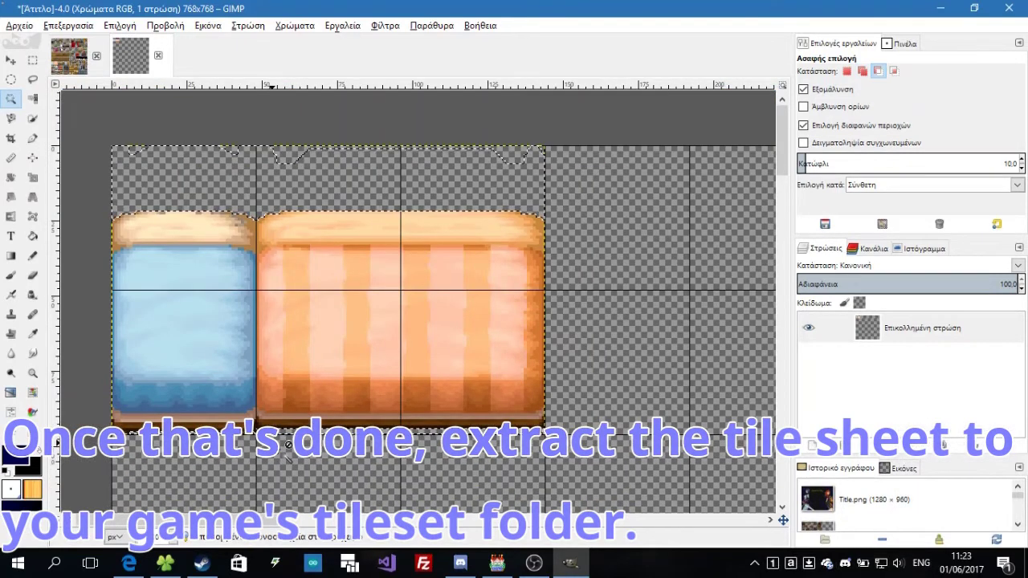
pyautogui.press('shift')
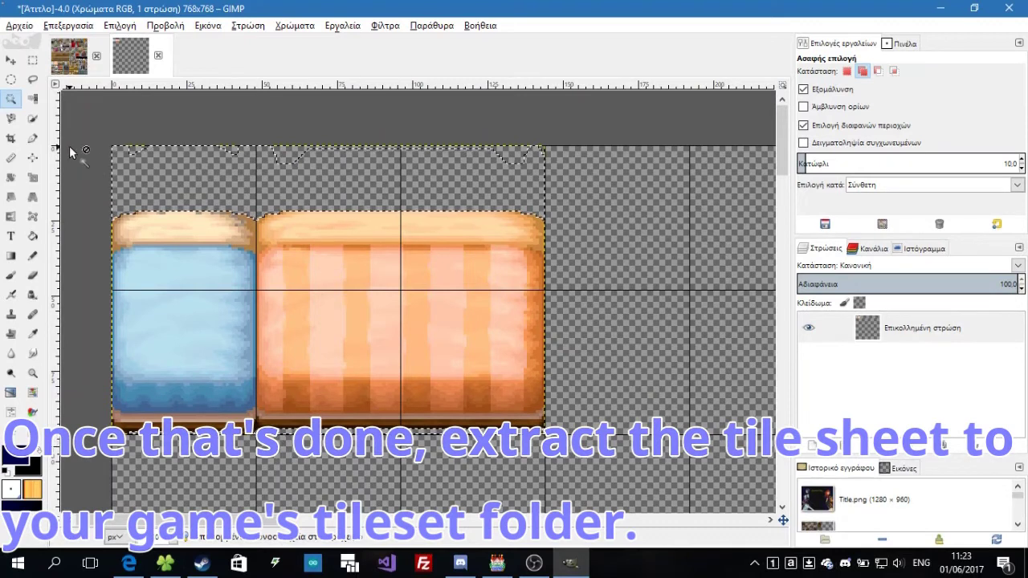
pyautogui.click(17, 26)
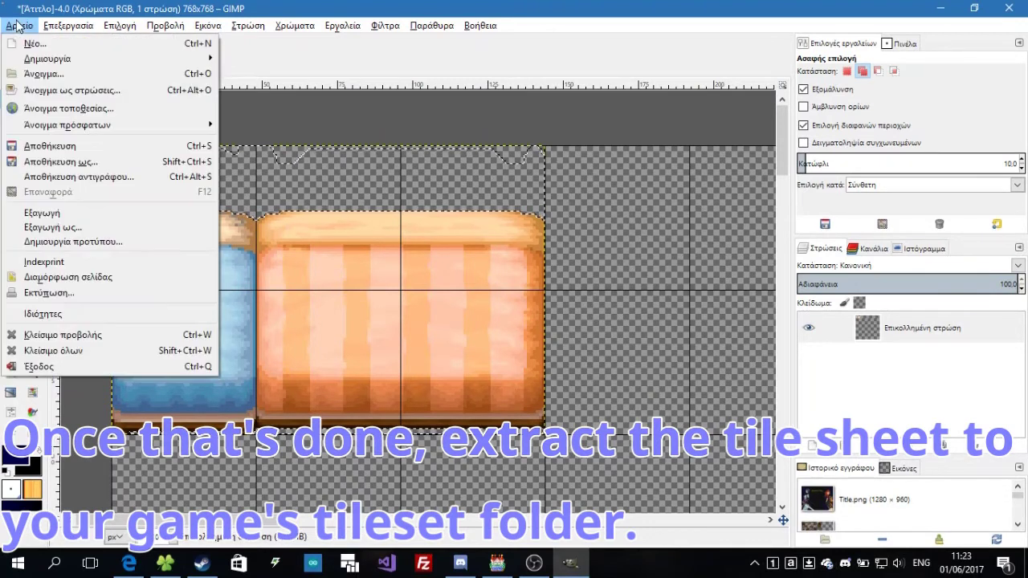
pyautogui.click(103, 214)
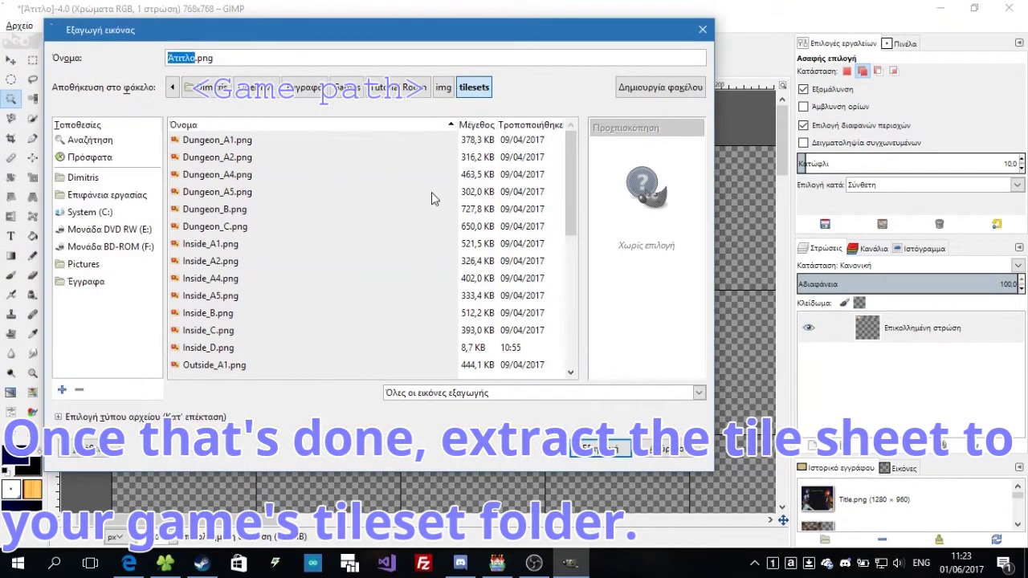
pyautogui.moveTo(568, 201); pyautogui.dragTo(563, 307)
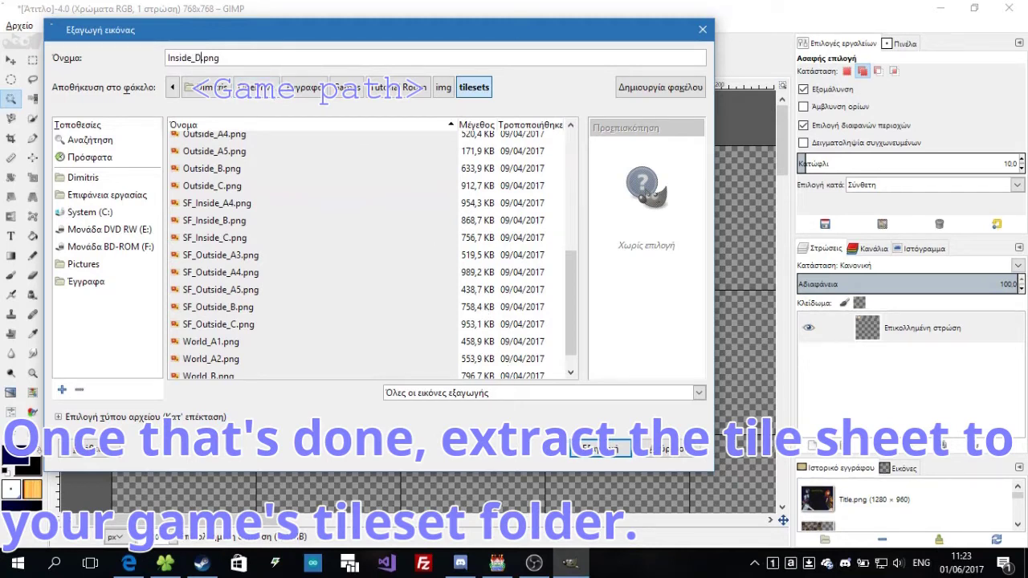
pyautogui.click(595, 450)
pyautogui.click(402, 324)
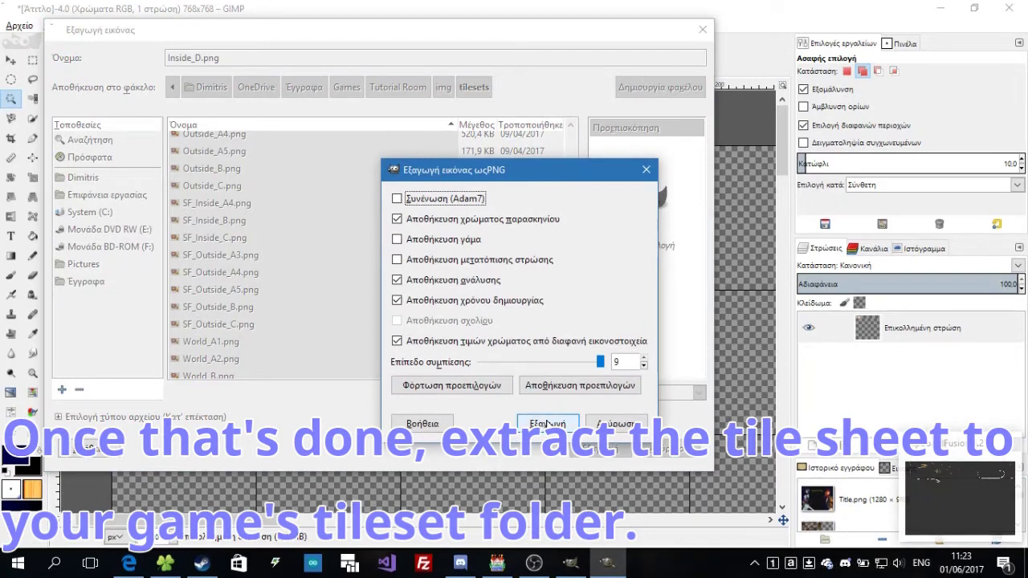
pyautogui.click(547, 423)
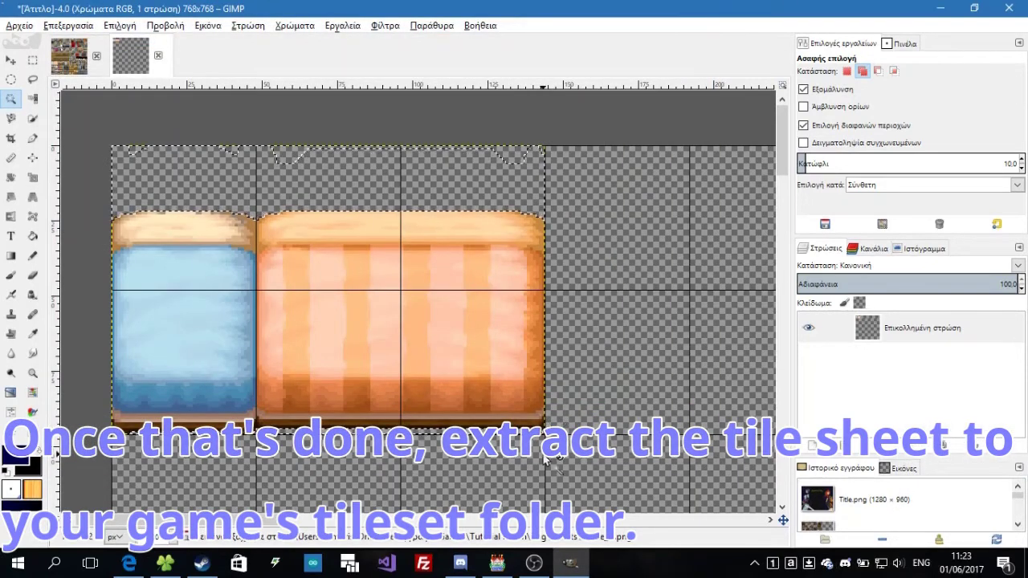
# Switch to RPG Maker MV, undo the misplaced ladder on the map and place the Large Bed in the middle bedroom
pyautogui.click(940, 9)
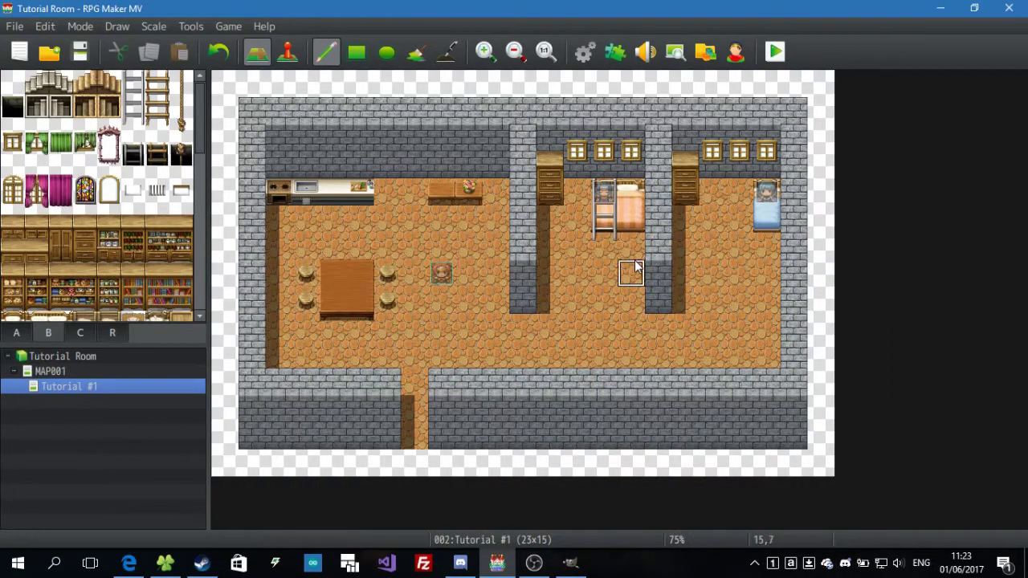
pyautogui.hotkey('ctrl', 'z')
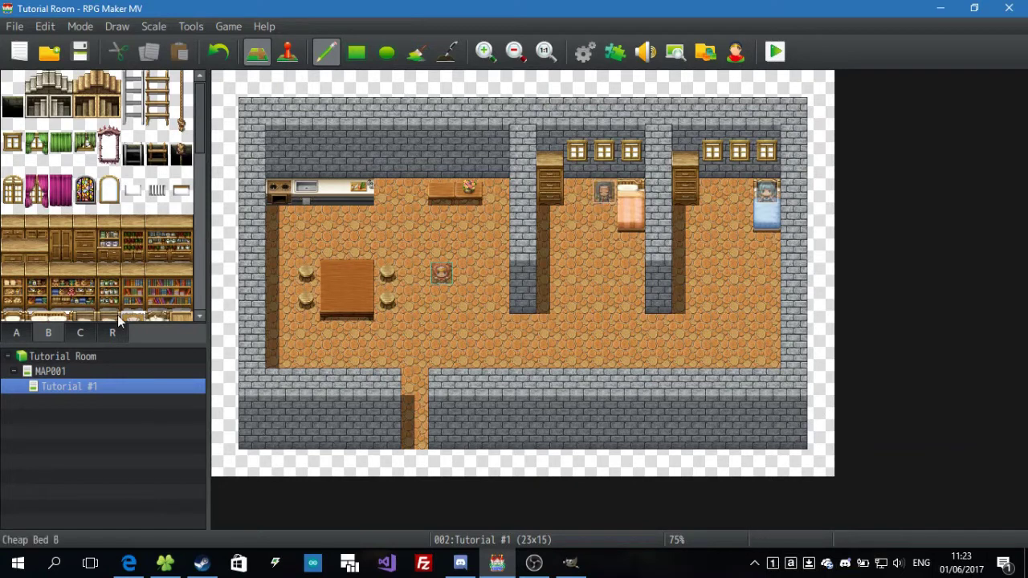
pyautogui.moveTo(200, 128); pyautogui.dragTo(189, 170)
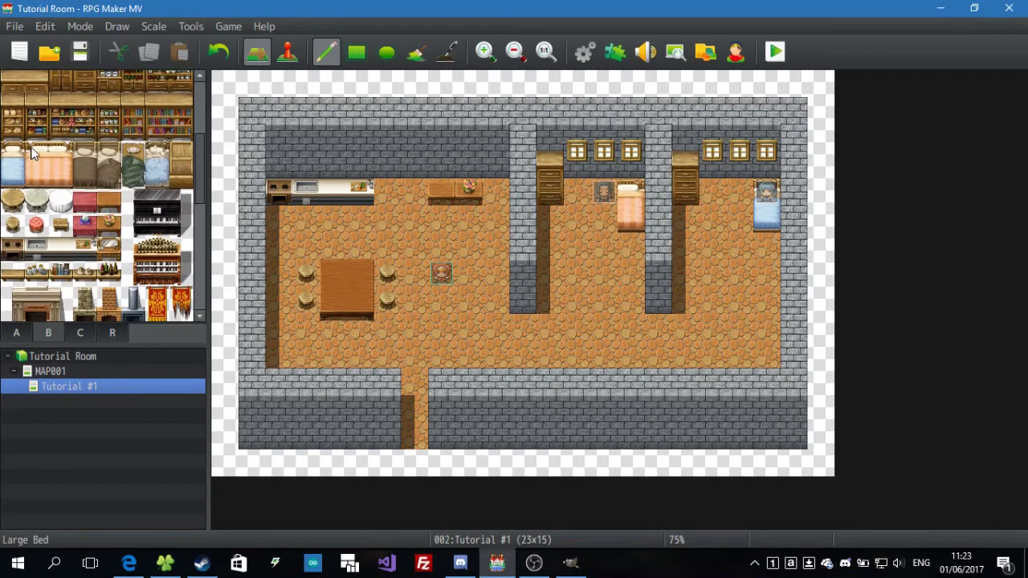
pyautogui.click(604, 193)
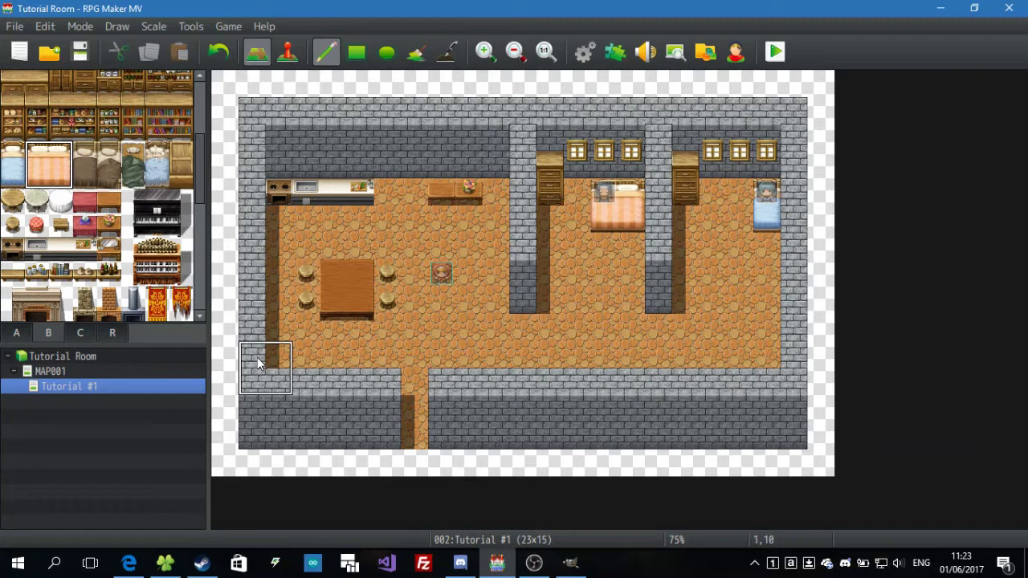
# Assign the Inside_D image to slot D of the Inside tileset in the database
pyautogui.click(584, 46)
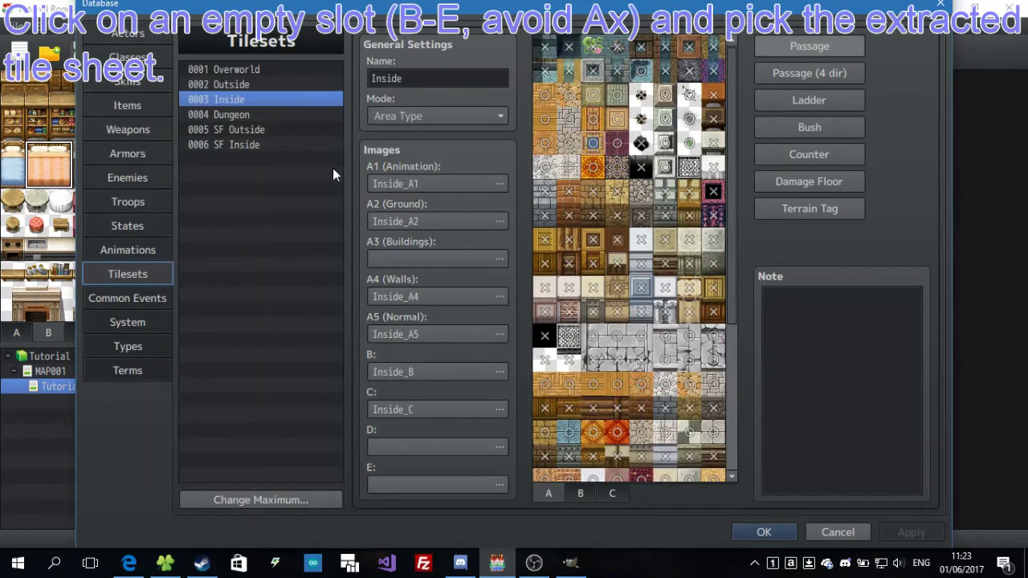
pyautogui.click(498, 449)
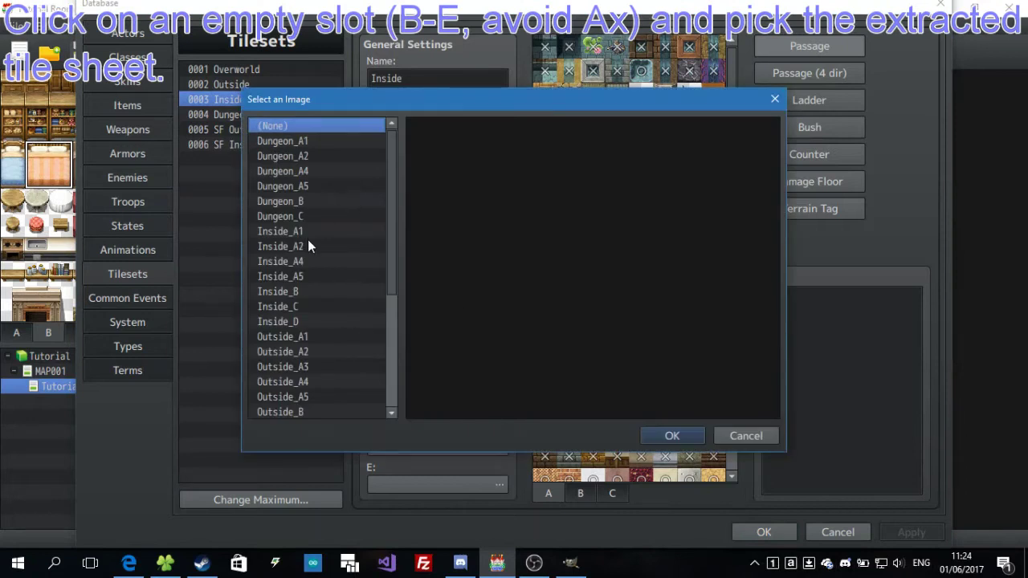
pyautogui.click(281, 322)
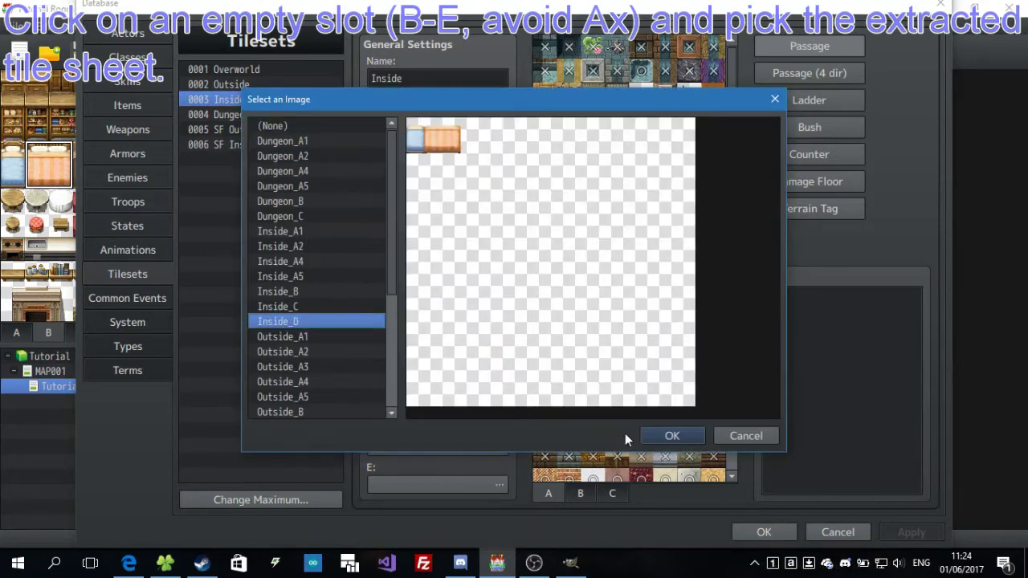
pyautogui.click(666, 435)
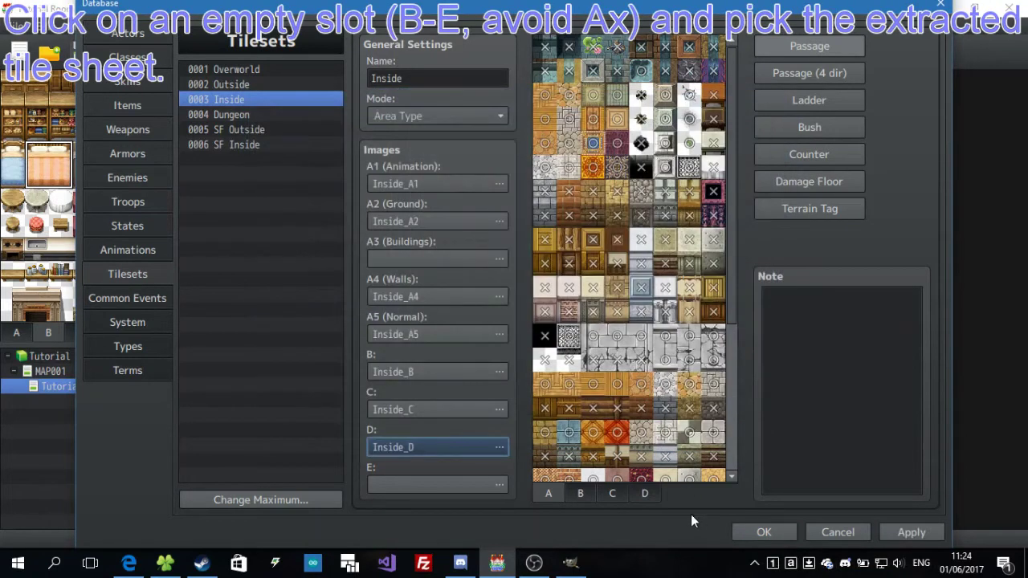
pyautogui.click(758, 532)
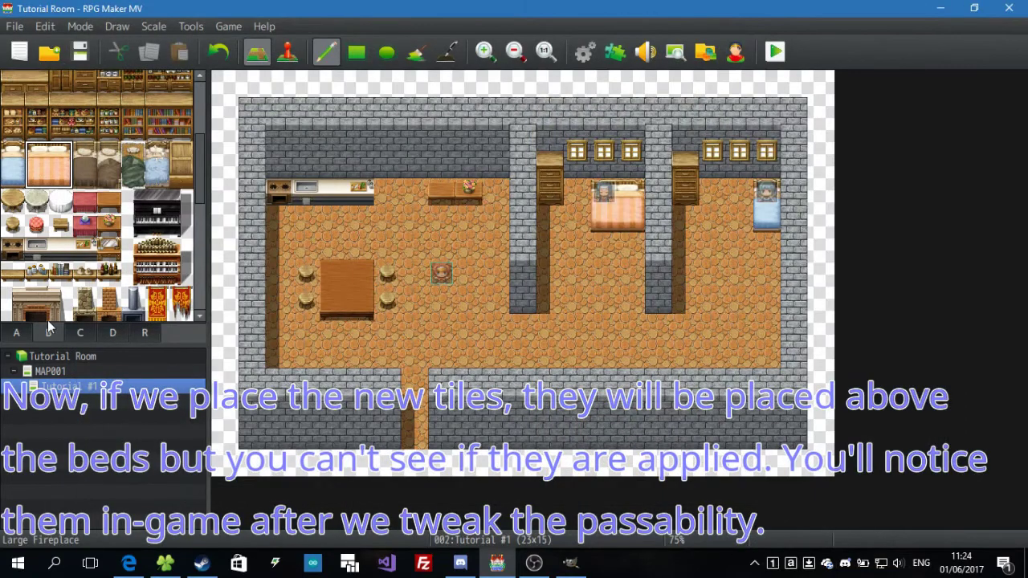
# Place the new orange double and blue single bed-sheet tiles from set D over the matching beds
pyautogui.click(114, 334)
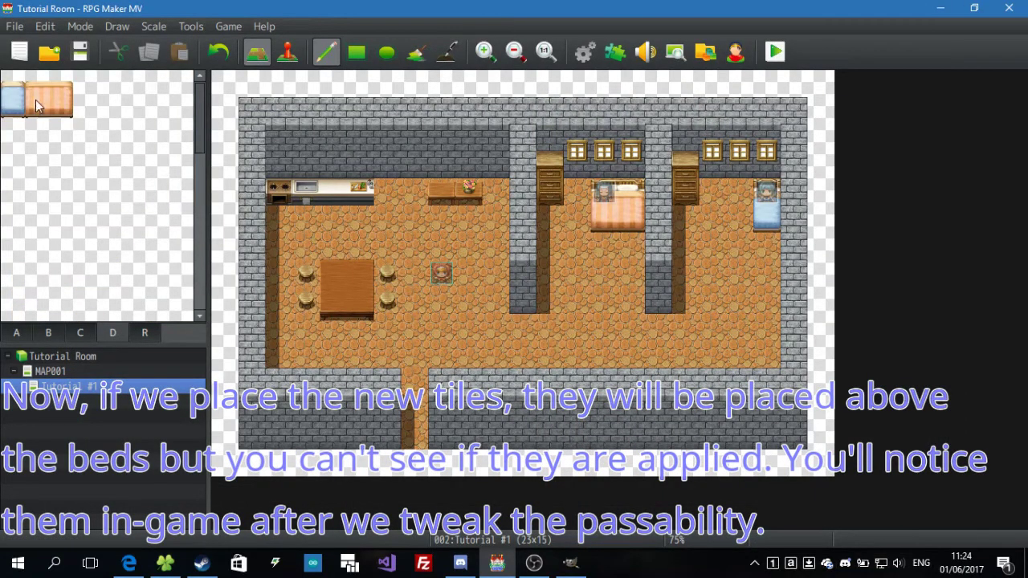
pyautogui.click(64, 110)
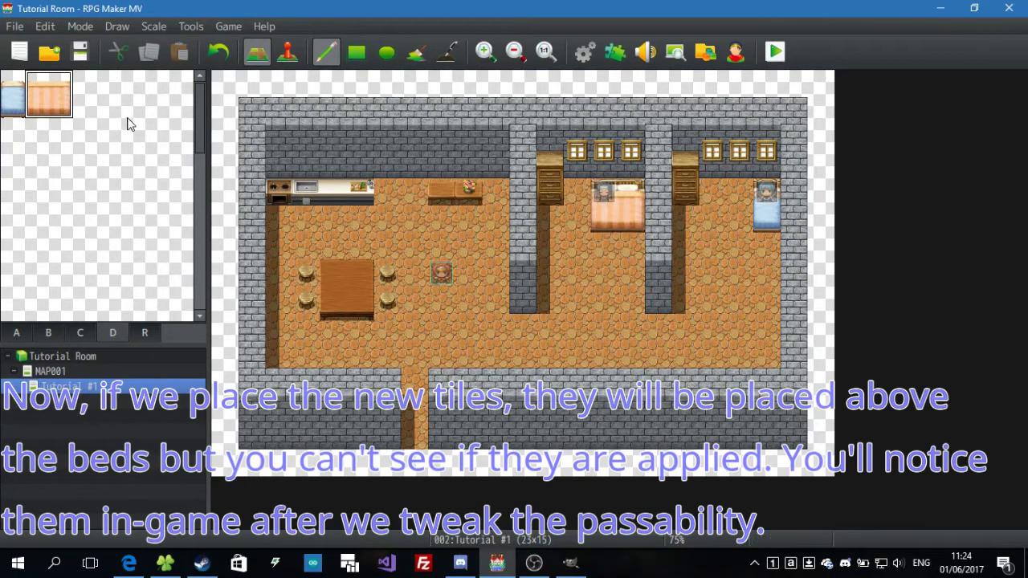
pyautogui.click(14, 103)
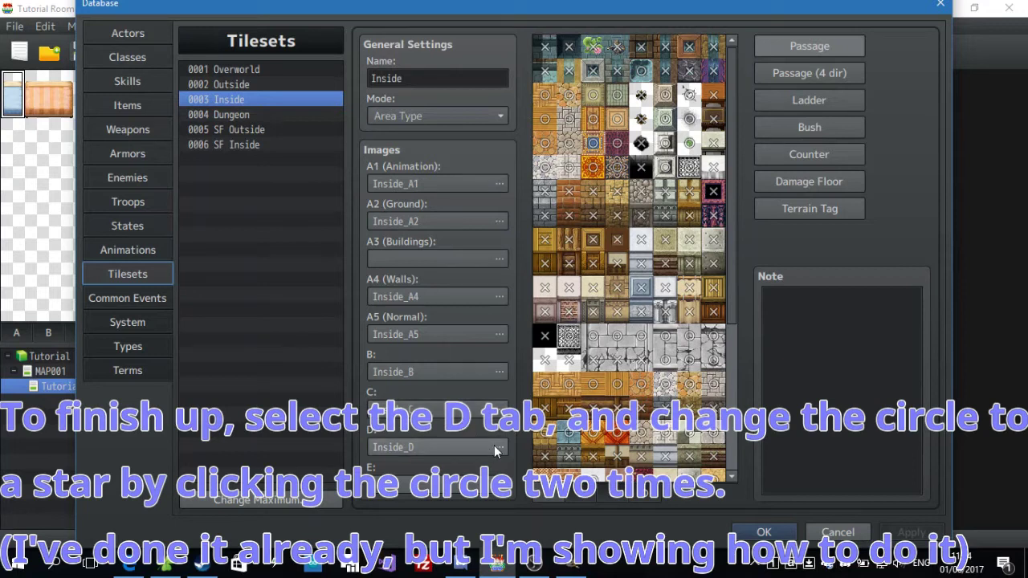
# Set the passage of the blue sheet's upper tile to star in set D of the Inside tileset
pyautogui.click(641, 498)
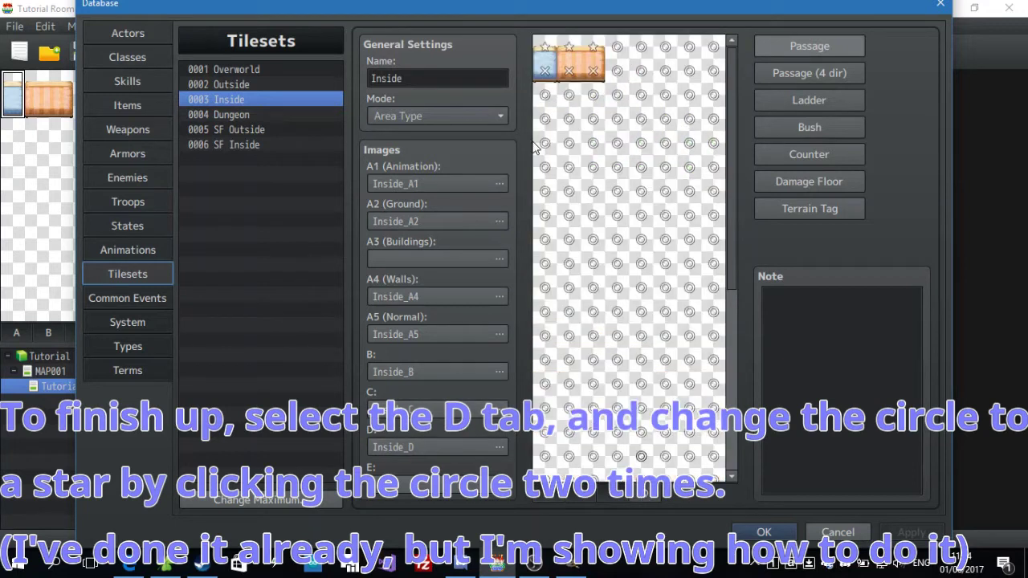
pyautogui.click(545, 48)
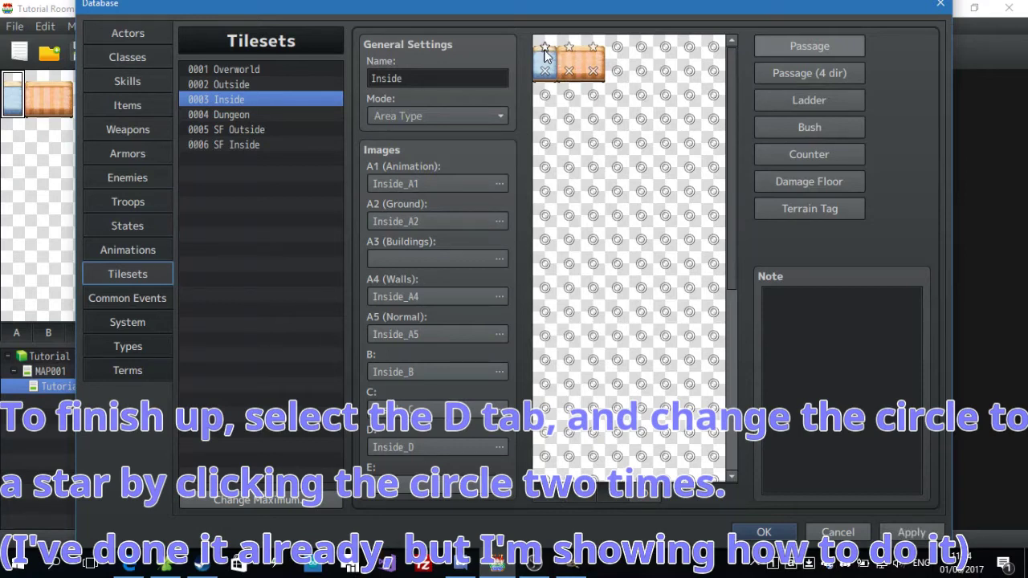
pyautogui.click(763, 531)
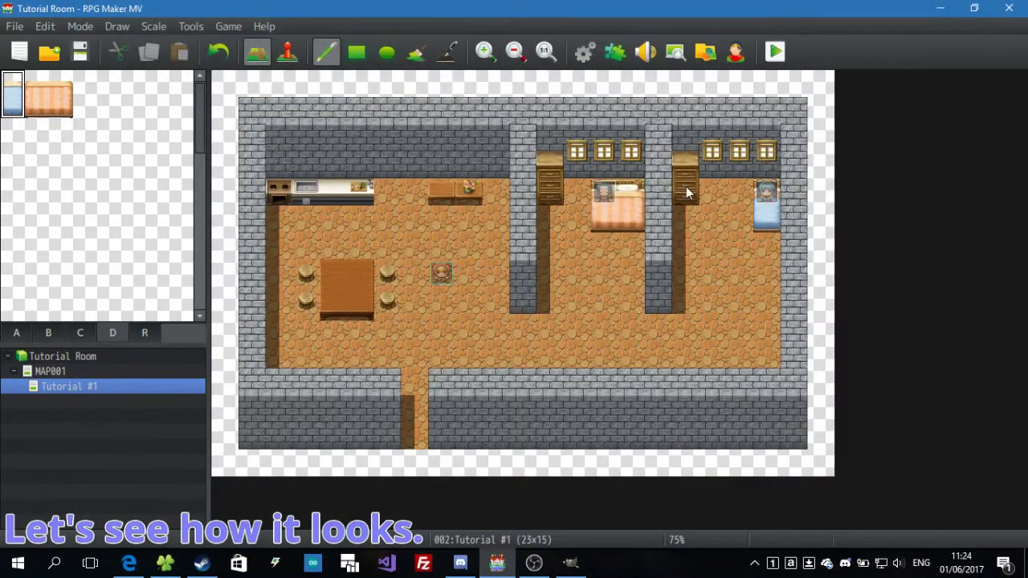
# Start a playtest of the game and maximize its window to check how the beds look
pyautogui.click(782, 55)
pyautogui.click(431, 317)
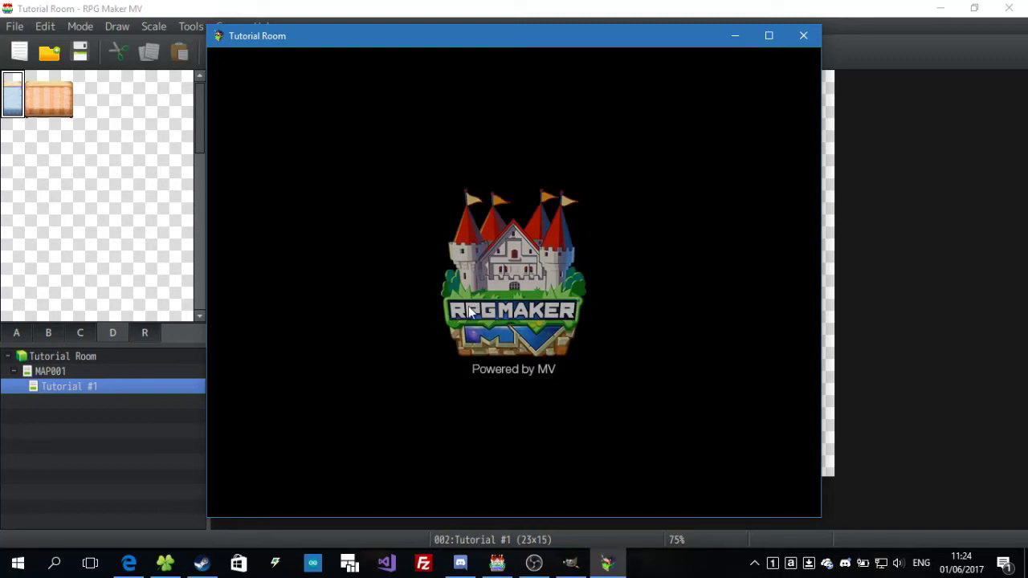
pyautogui.click(769, 35)
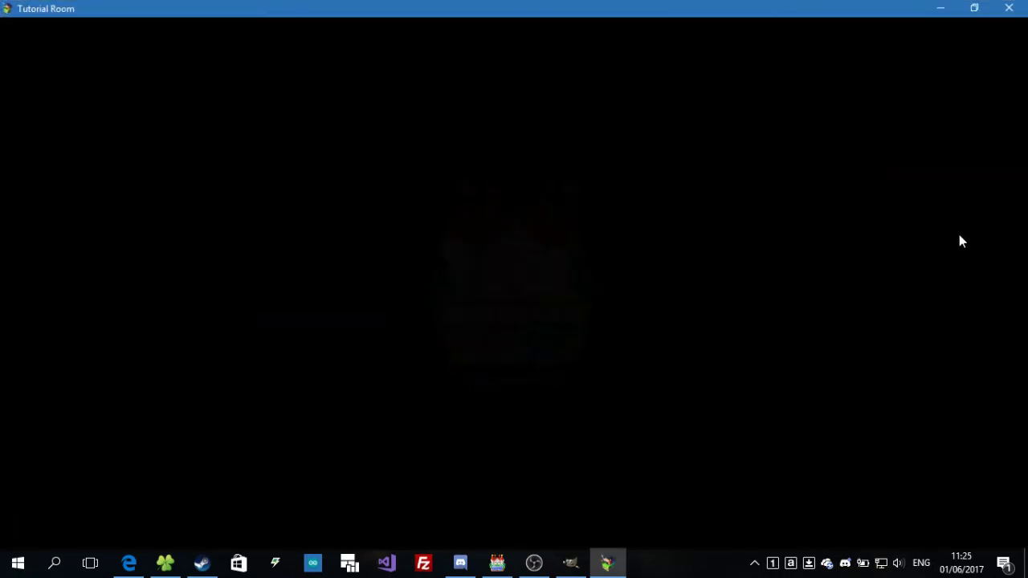
pyautogui.press('Return')
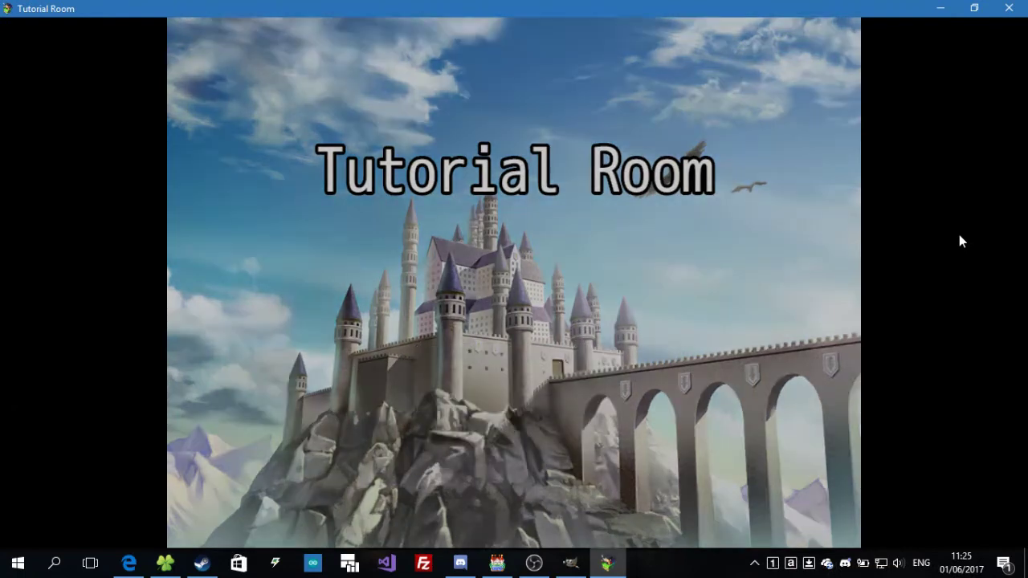